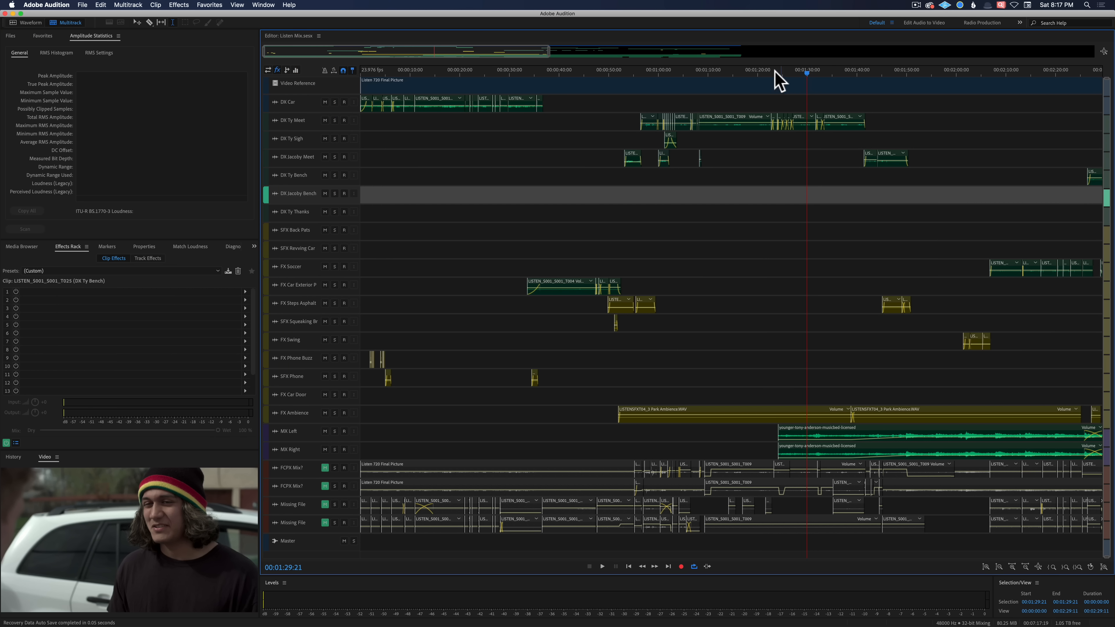
Step: Preview the picture at 00:01:09:15 and at two points shortly before 00:01:40 on the timeline
{"action": "left_click_drag", "start_coordinate": [764, 72], "coordinate": [706, 73]}
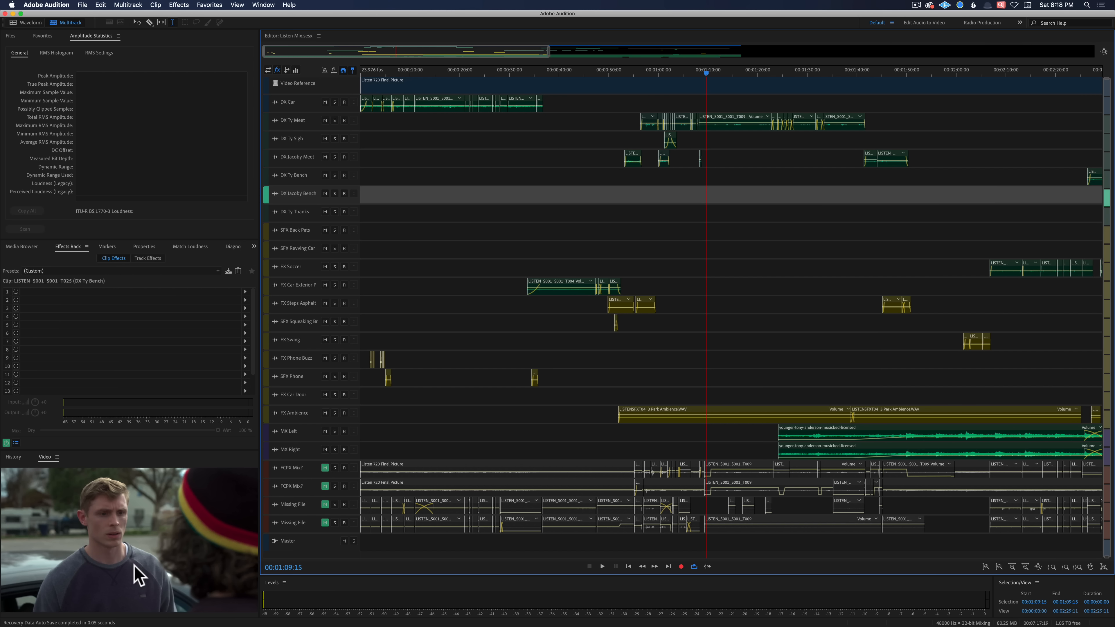
{"action": "left_click", "coordinate": [839, 70]}
{"action": "left_click", "coordinate": [853, 70]}
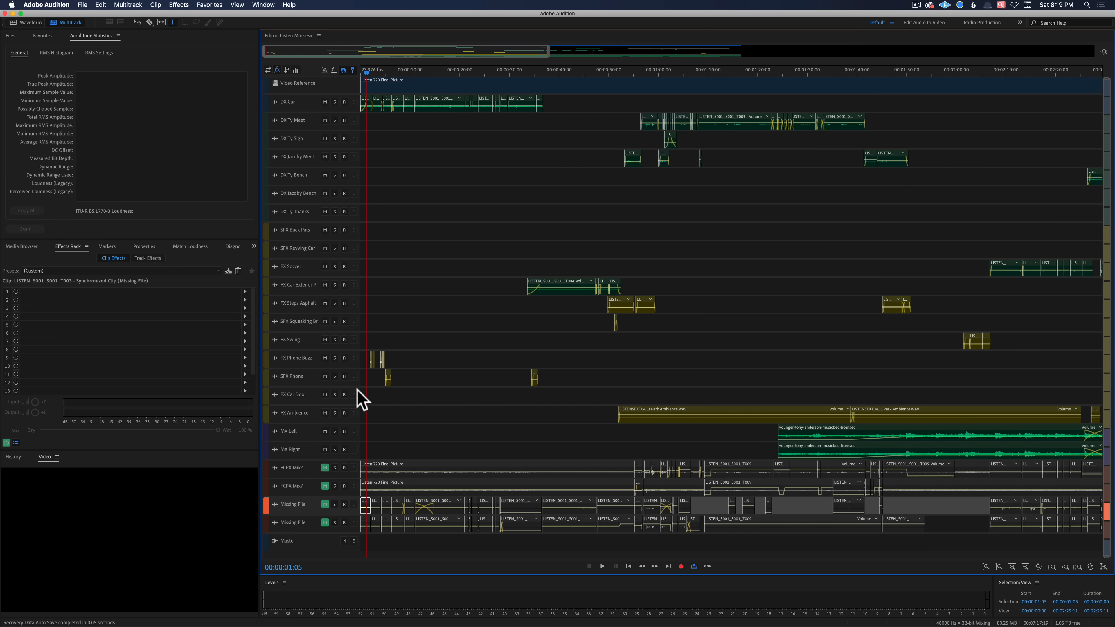
Step: Expand the DX Car track with the playhead at 00:00:20:23 and inspect its Nectar 3 effect settings, then collapse the track
{"action": "left_click", "coordinate": [297, 102]}
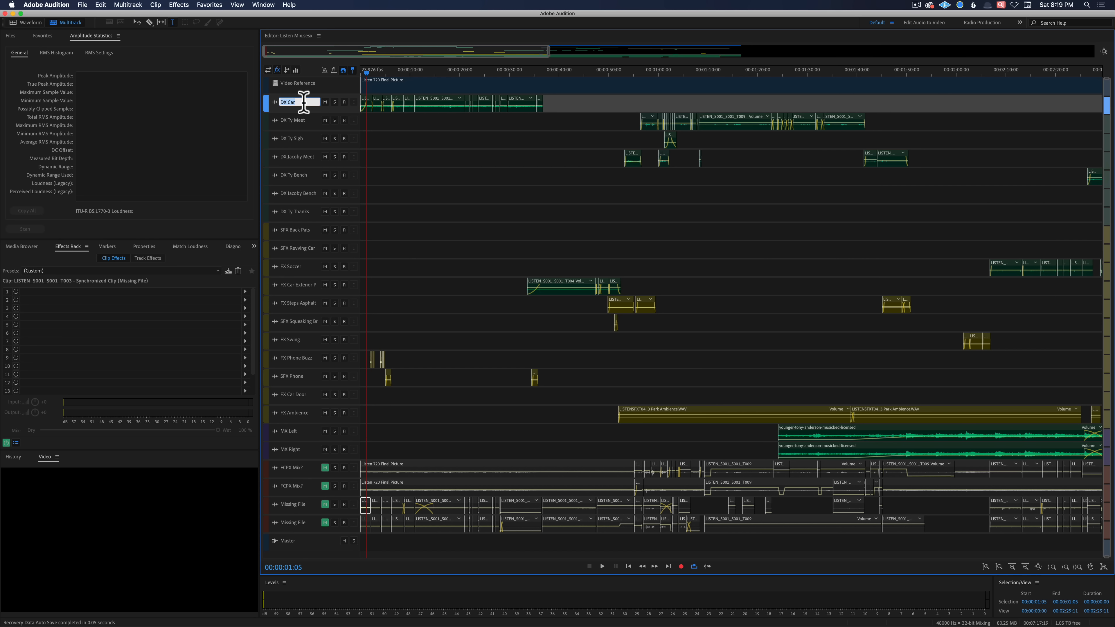
{"action": "left_click", "coordinate": [464, 71]}
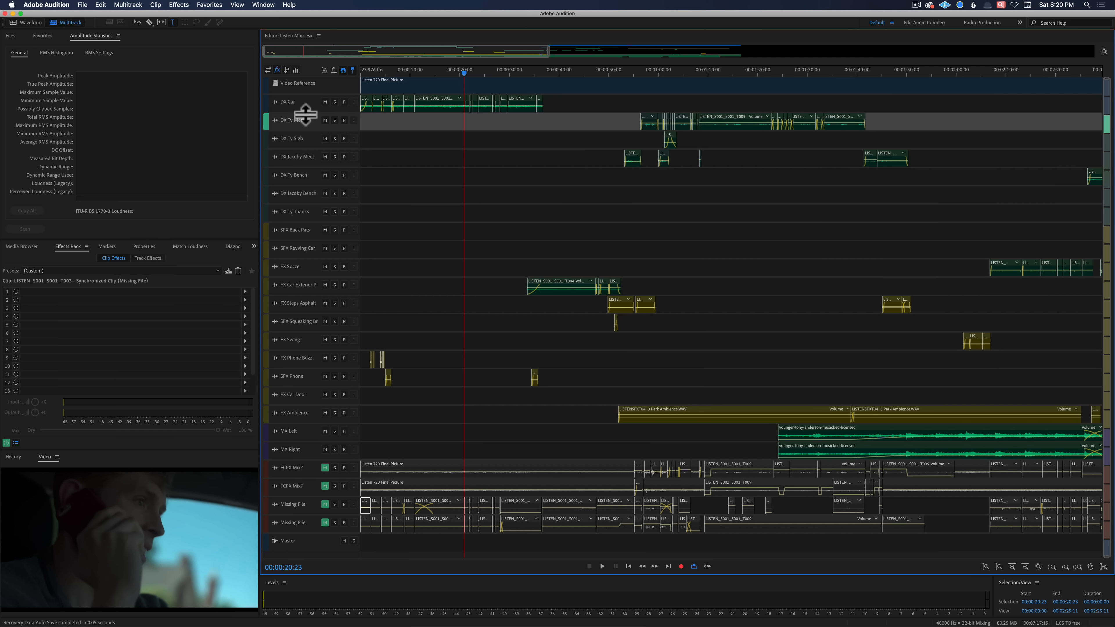
{"action": "left_click_drag", "start_coordinate": [303, 111], "coordinate": [324, 260]}
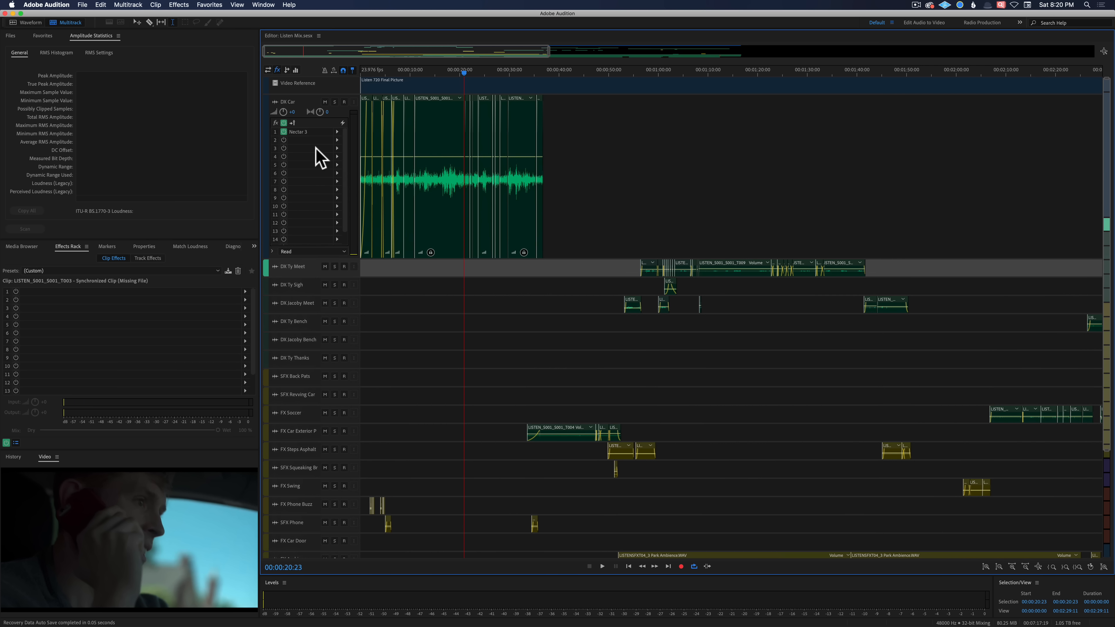
{"action": "double_click", "coordinate": [306, 131]}
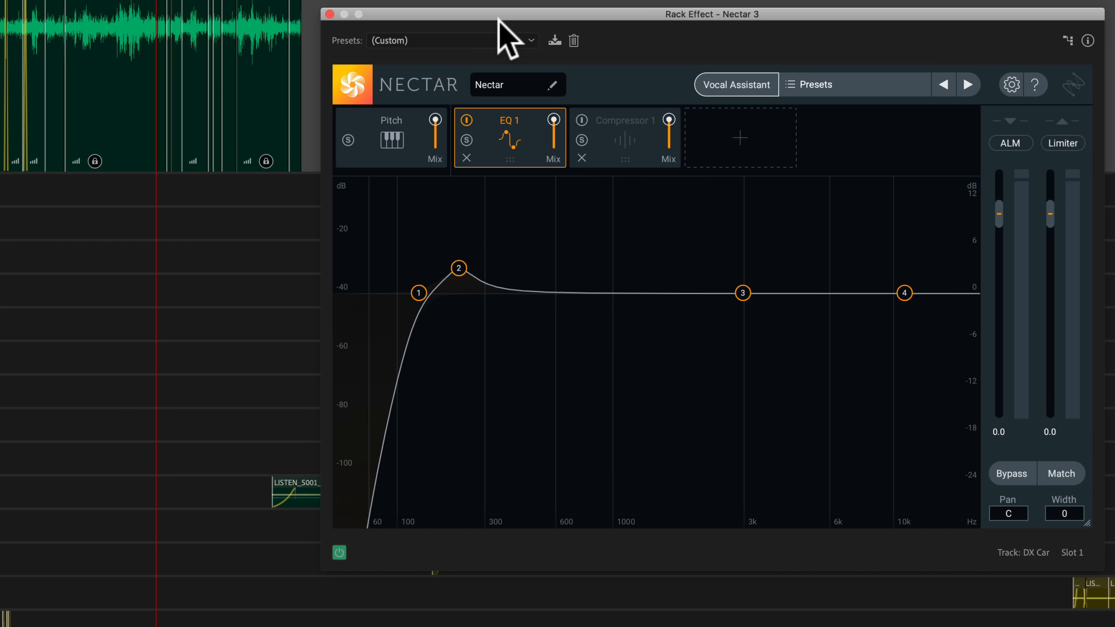
{"action": "left_click", "coordinate": [330, 14]}
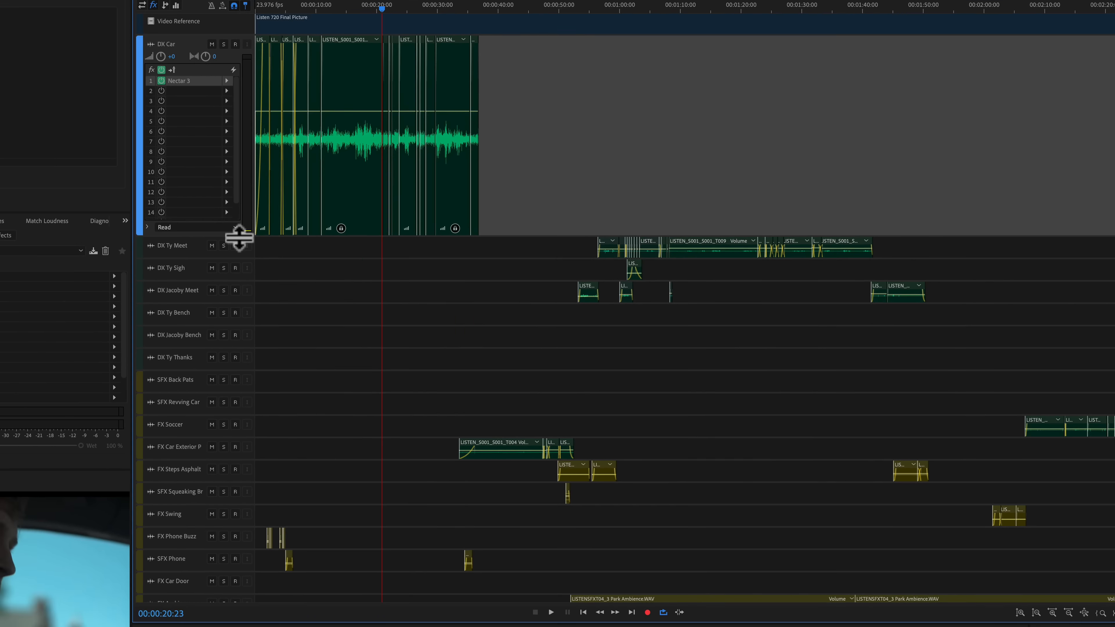
{"action": "left_click_drag", "start_coordinate": [212, 232], "coordinate": [185, 38]}
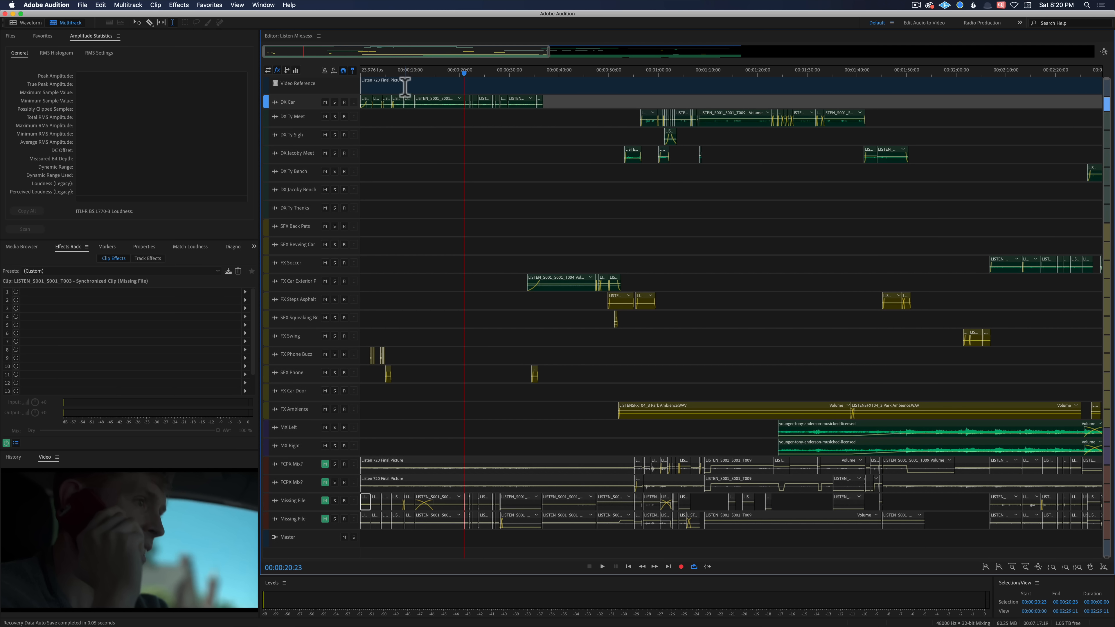
Step: Expand the FX Phone Buzz track around 00:00:02:00 and inspect its Parametric Equalizer settings
{"action": "left_click", "coordinate": [368, 79]}
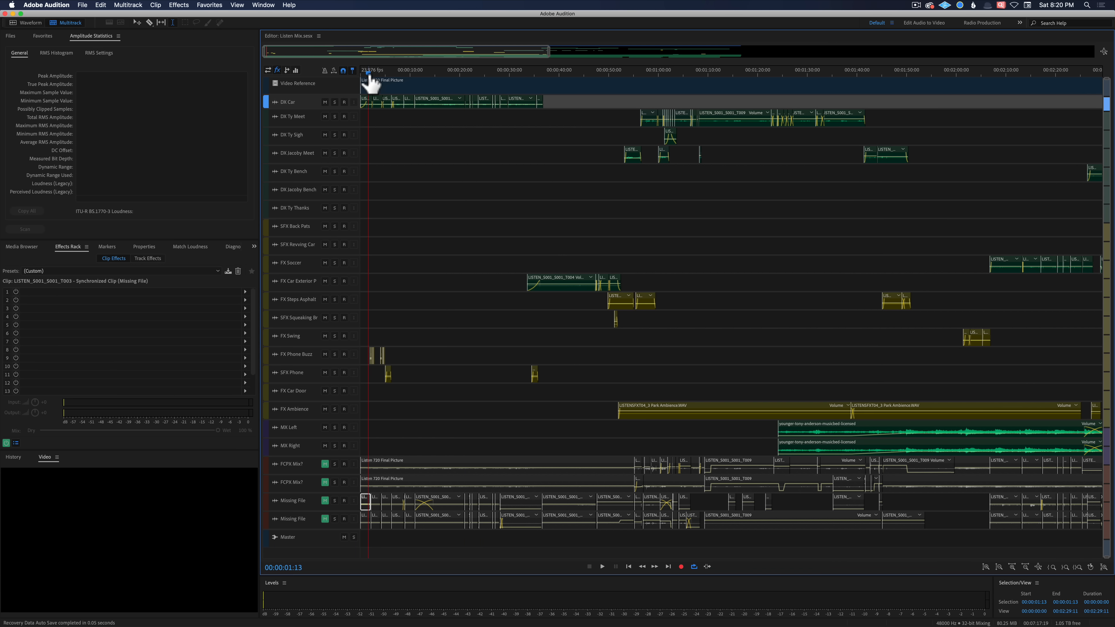
{"action": "left_click", "coordinate": [370, 77]}
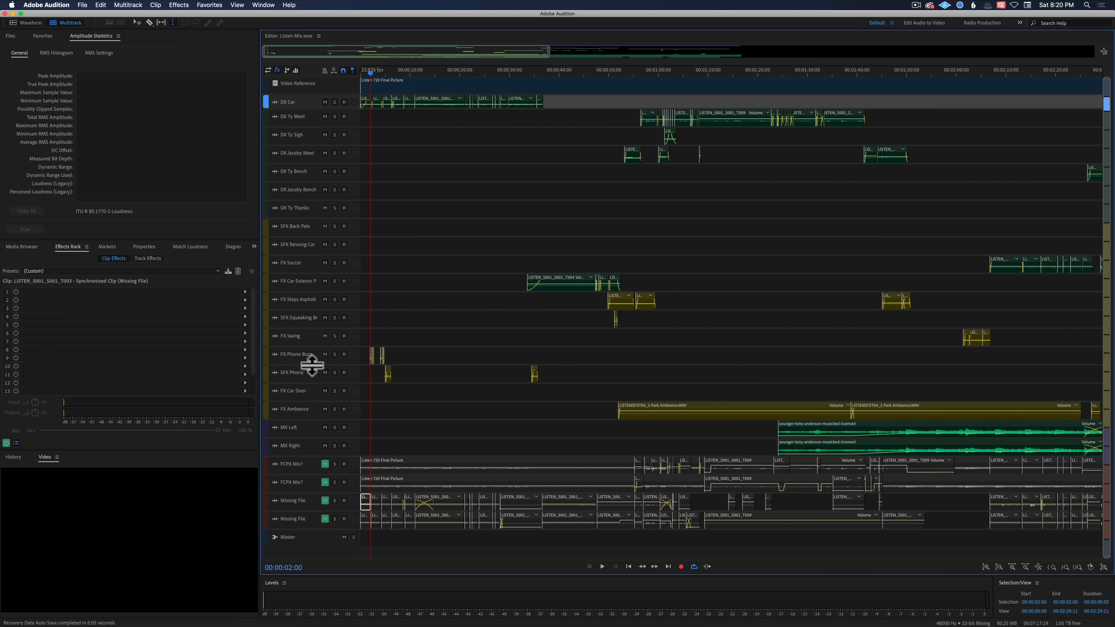
{"action": "left_click_drag", "start_coordinate": [312, 366], "coordinate": [316, 486]}
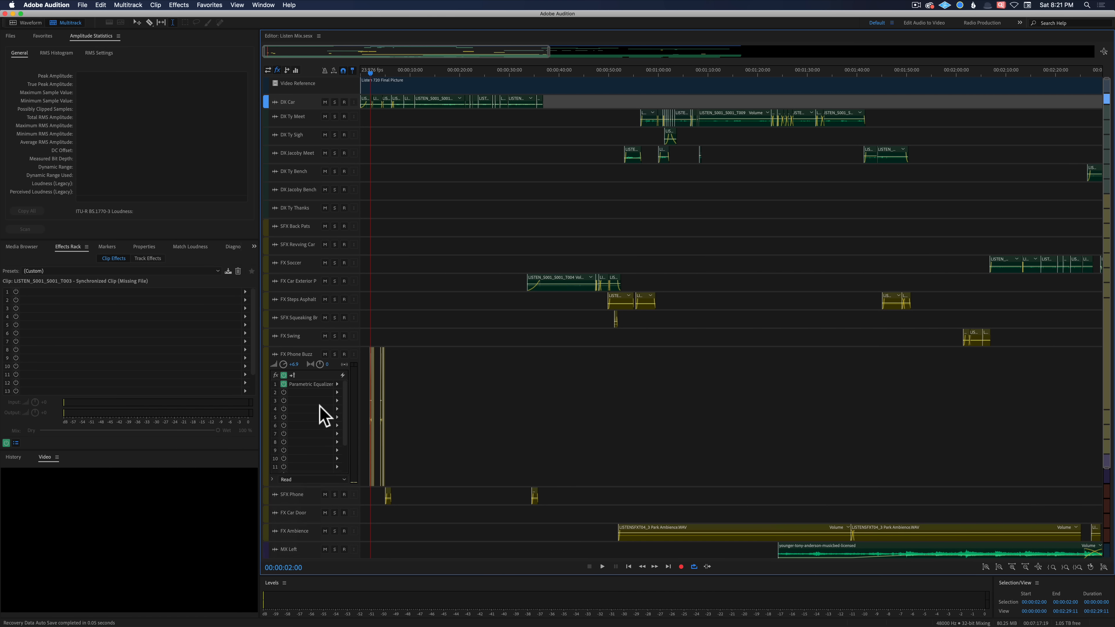
{"action": "left_click_drag", "start_coordinate": [548, 51], "coordinate": [289, 46]}
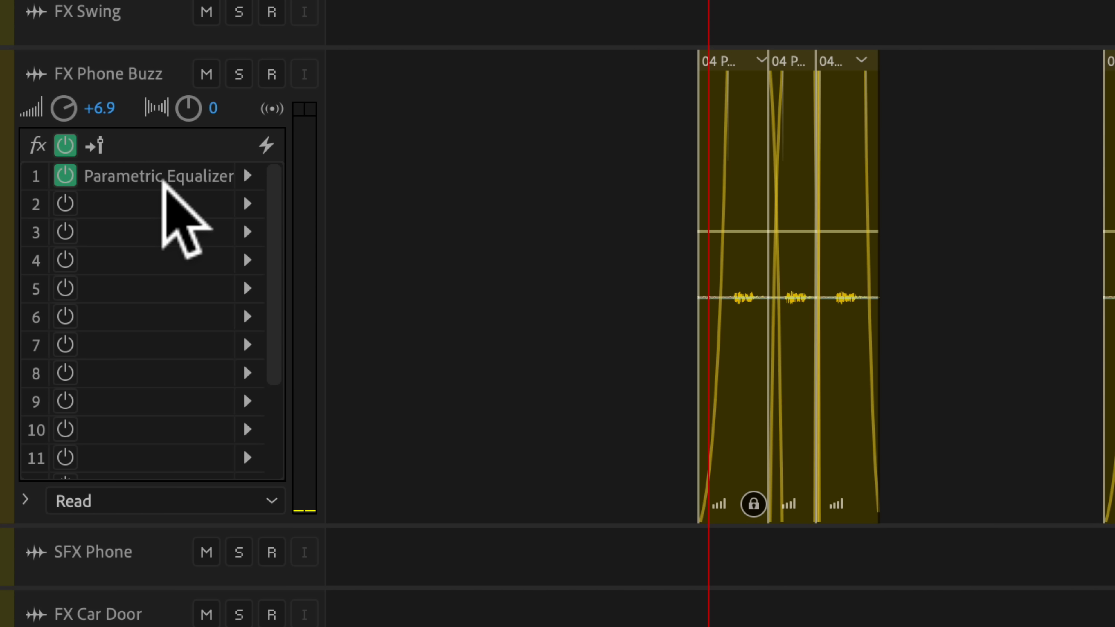
{"action": "double_click", "coordinate": [164, 178]}
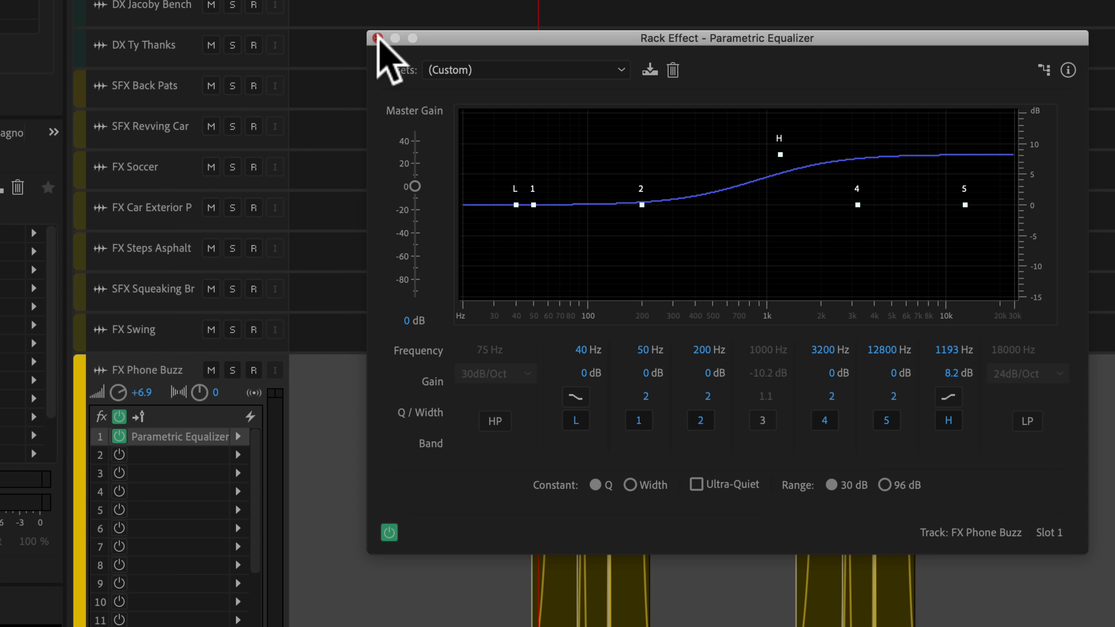
{"action": "left_click", "coordinate": [378, 38]}
Step: Expand the SFX Phone track to examine the Answering Phone clip at 00:00:05:07, then collapse the track
{"action": "left_click_drag", "start_coordinate": [177, 431], "coordinate": [179, 624]}
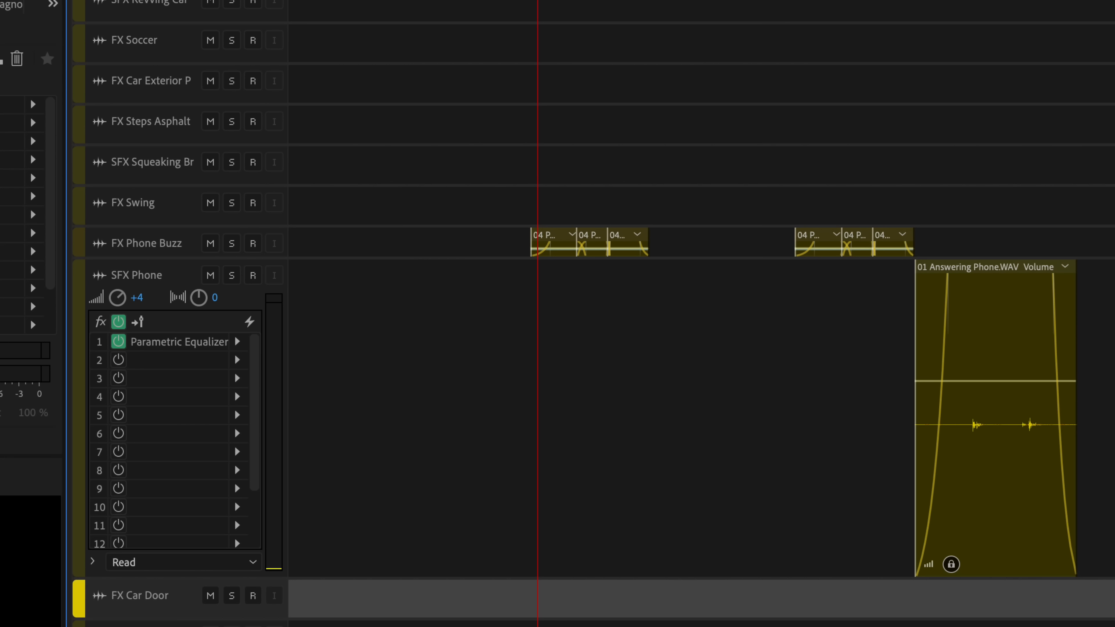
{"action": "left_click", "coordinate": [946, 2]}
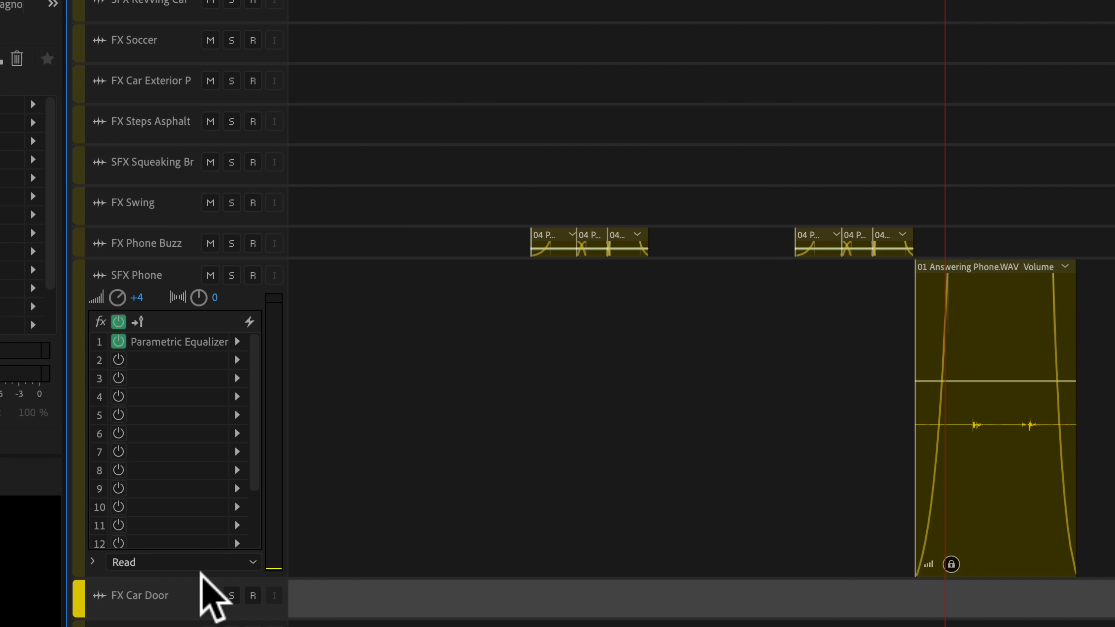
{"action": "left_click_drag", "start_coordinate": [194, 578], "coordinate": [150, 275]}
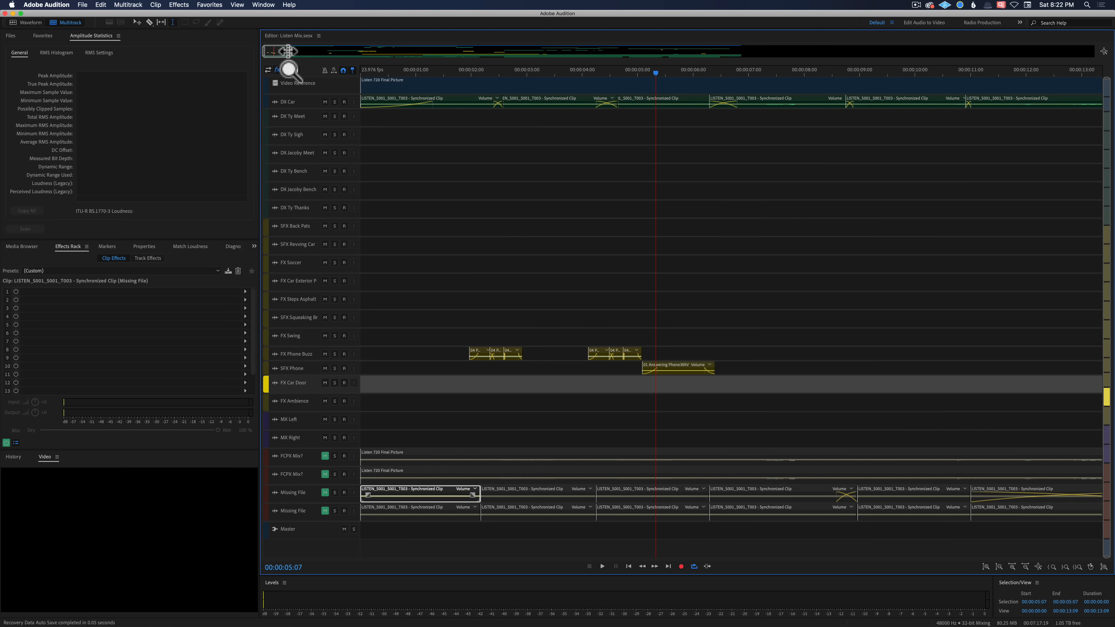
Step: Step through the car arrival scene from 00:00:32:21 to 00:00:51:09 to review the picture against the exterior car and footstep clips
{"action": "left_click_drag", "start_coordinate": [290, 50], "coordinate": [468, 50]}
{"action": "left_click", "coordinate": [588, 72]}
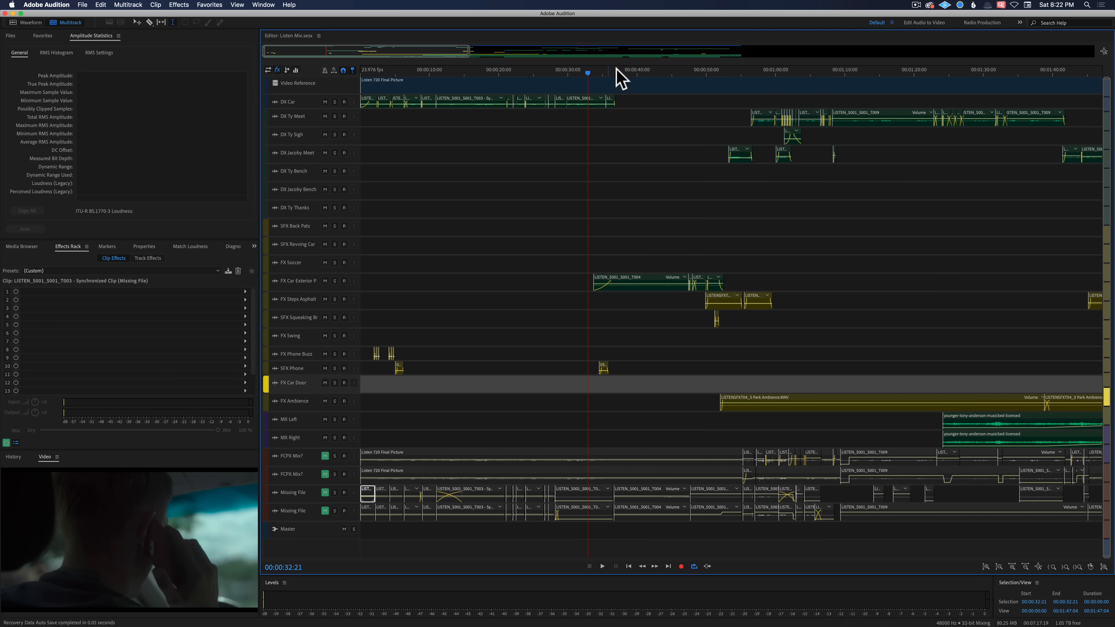
{"action": "left_click", "coordinate": [627, 74]}
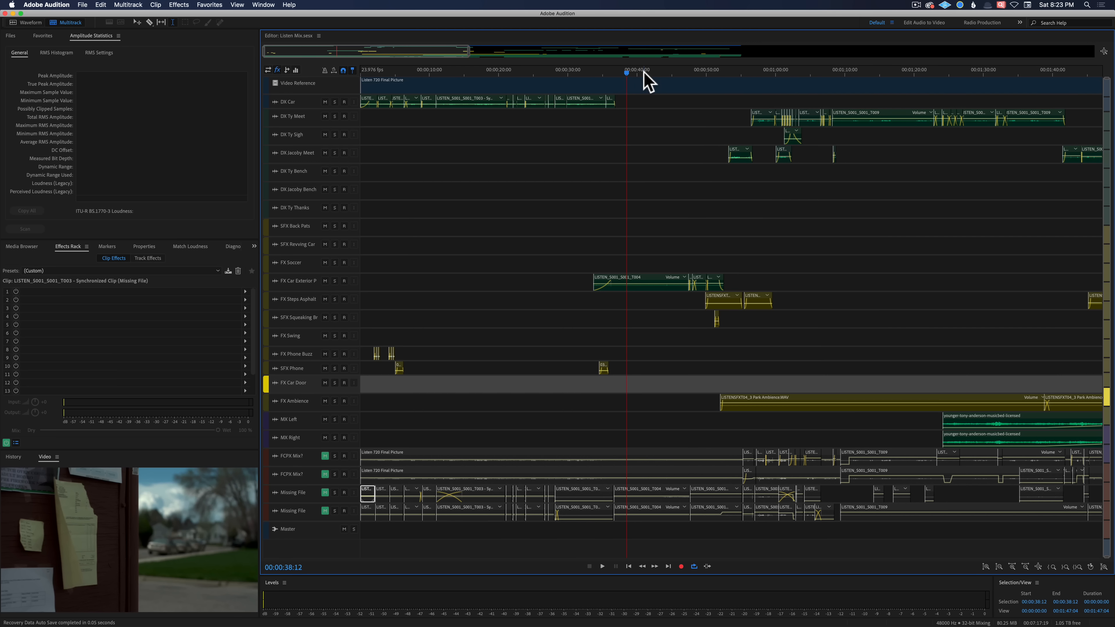
{"action": "left_click", "coordinate": [643, 73]}
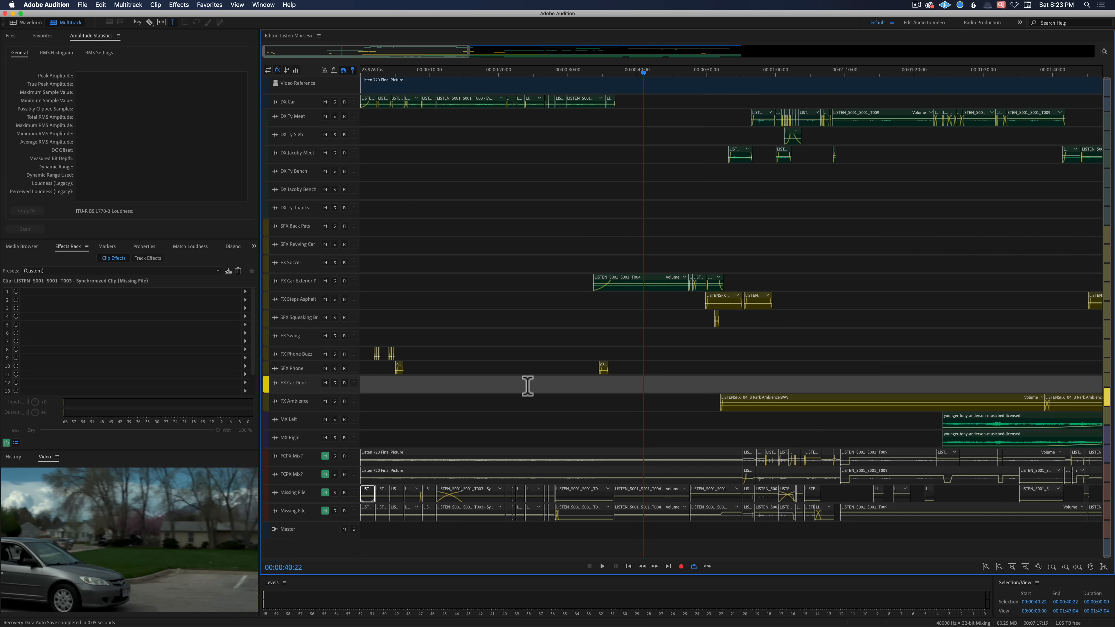
{"action": "left_click", "coordinate": [657, 72]}
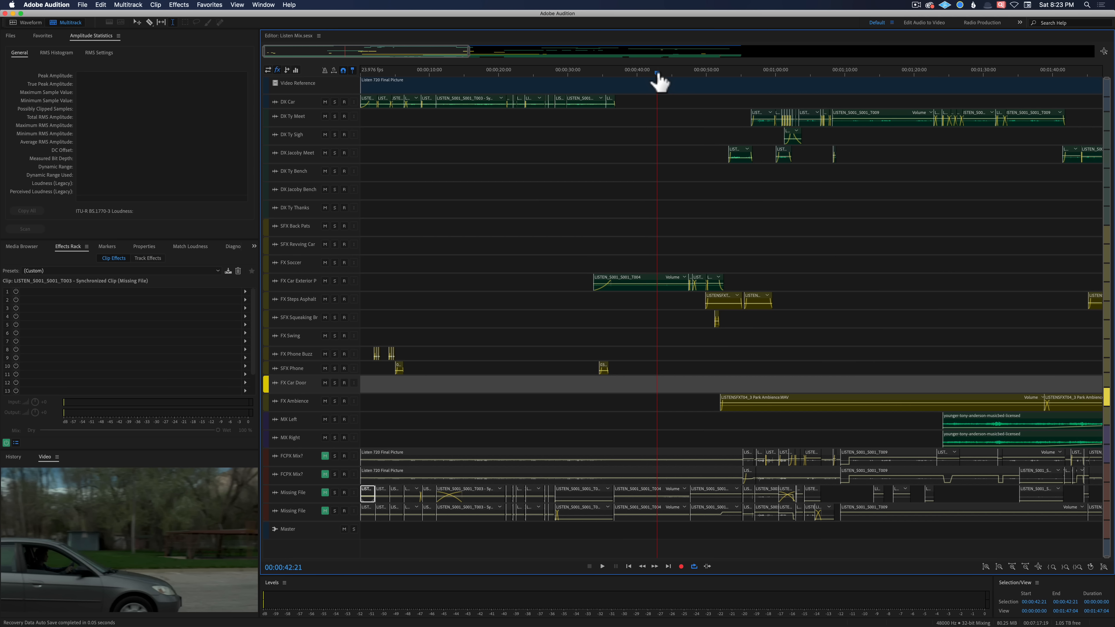
{"action": "left_click", "coordinate": [685, 72]}
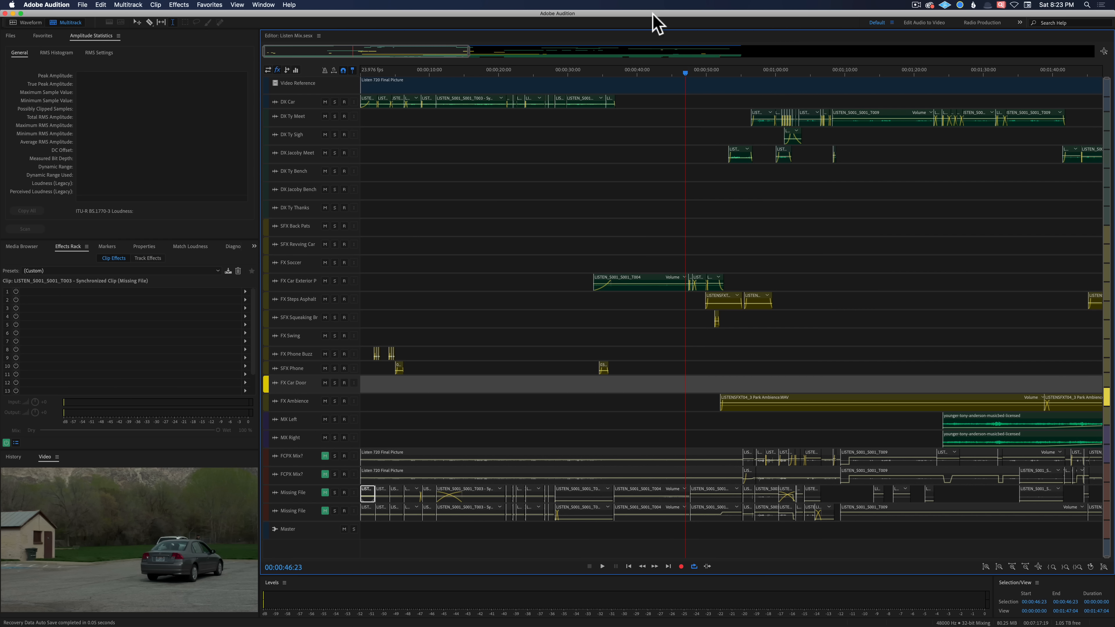
{"action": "left_click", "coordinate": [648, 72]}
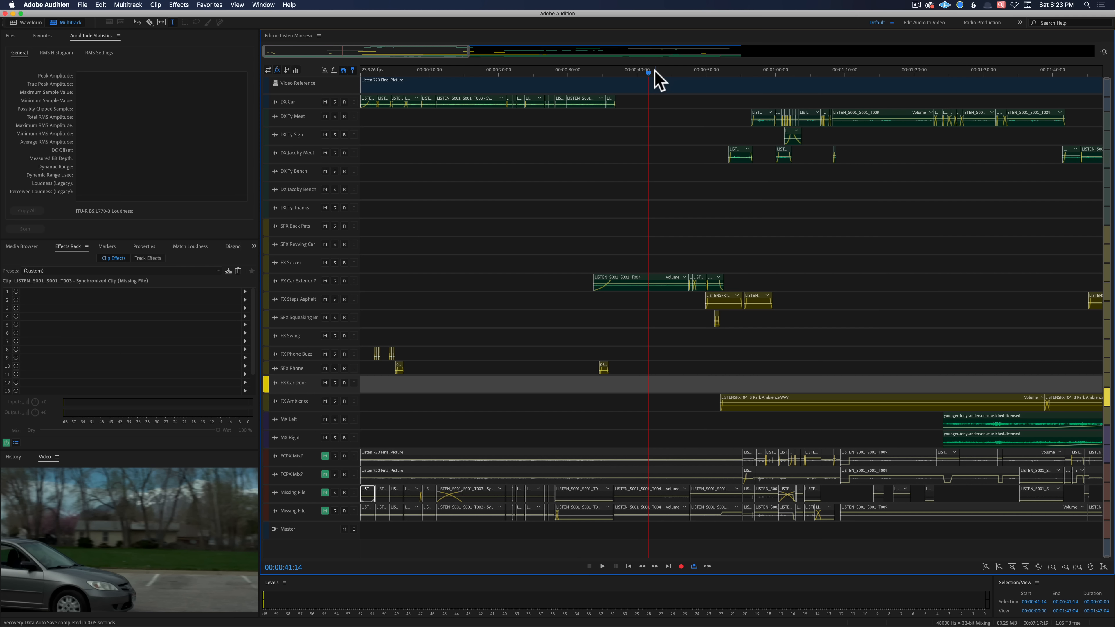
{"action": "left_click", "coordinate": [699, 72]}
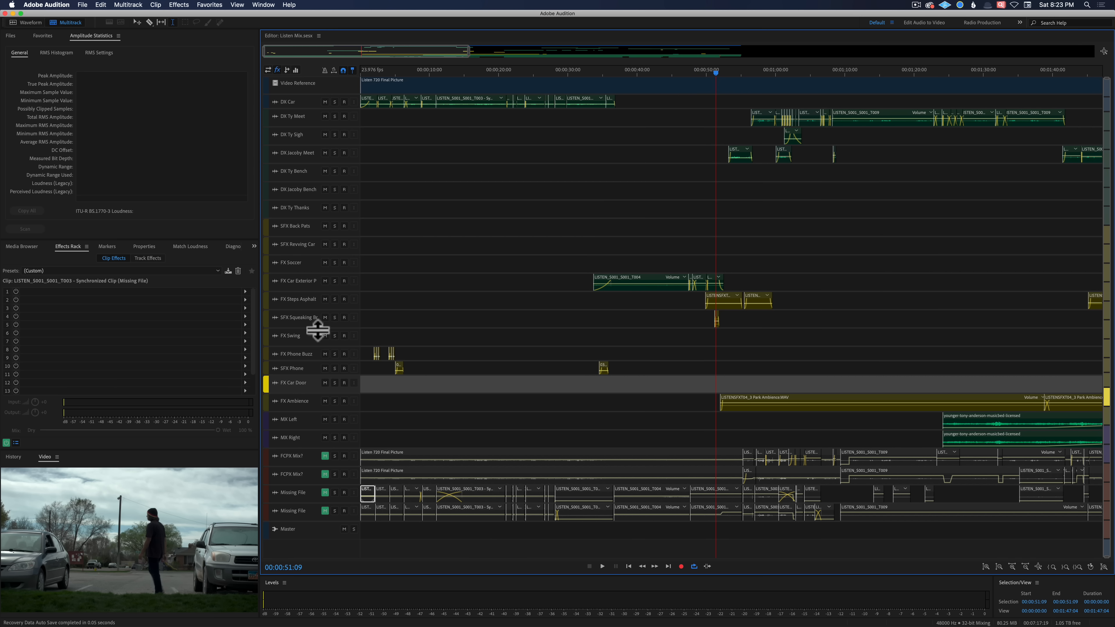
Step: Expand the squeaking brakes track and adjust the fade-in of its car-brake clip near 00:00:51
{"action": "left_click_drag", "start_coordinate": [319, 328], "coordinate": [334, 386]}
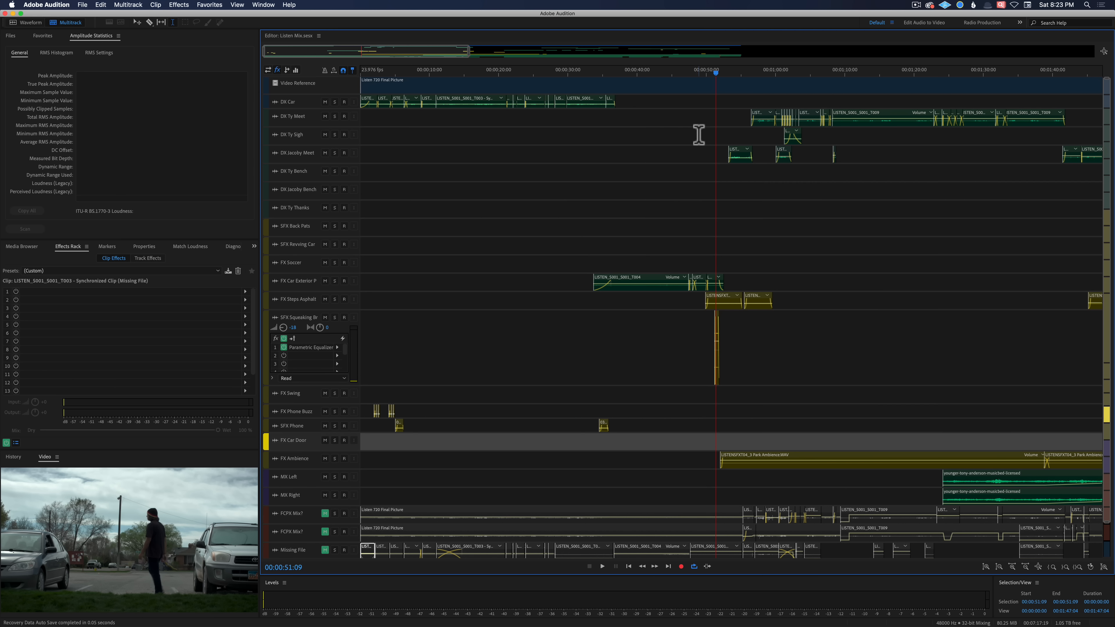
{"action": "left_click_drag", "start_coordinate": [271, 49], "coordinate": [356, 49]}
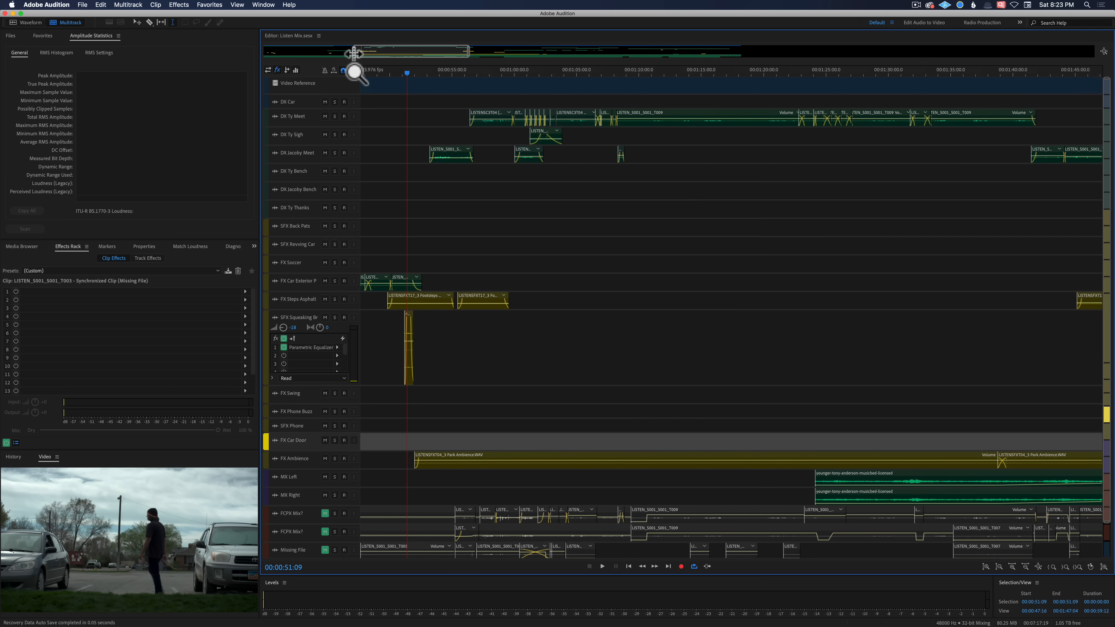
{"action": "left_click_drag", "start_coordinate": [467, 55], "coordinate": [366, 63]}
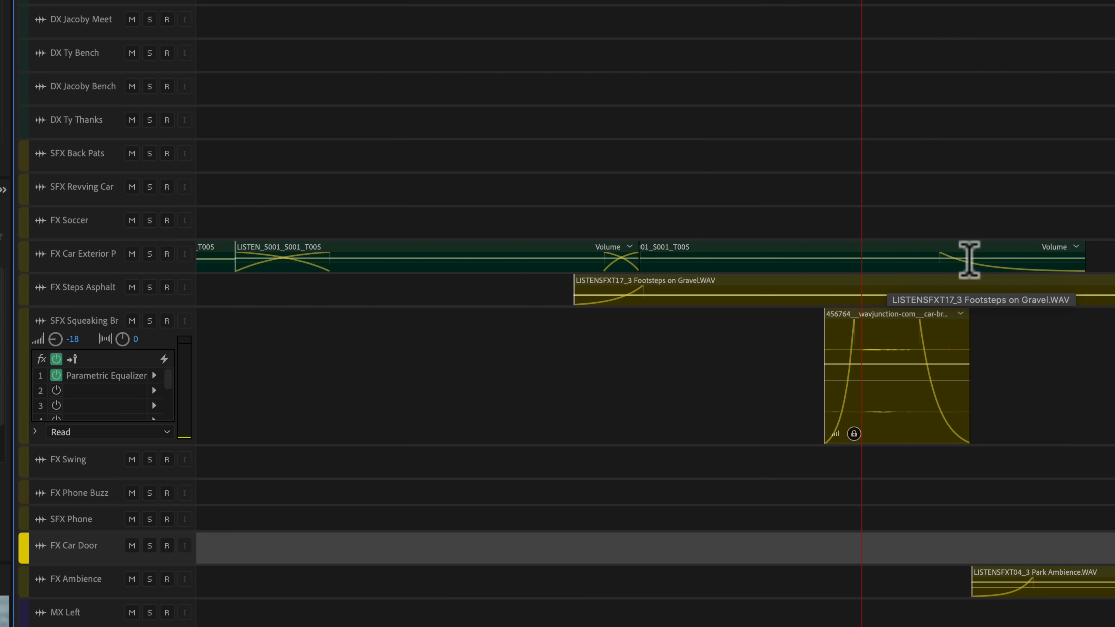
{"action": "left_click", "coordinate": [873, 349]}
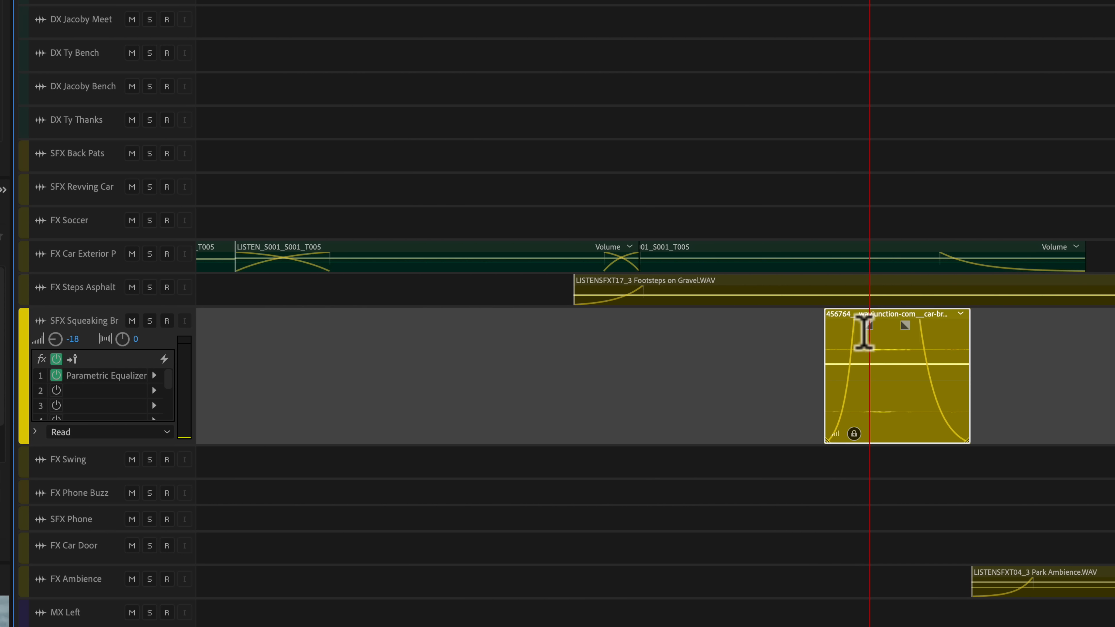
{"action": "mouse_move", "coordinate": [868, 327]}
{"action": "left_mouse_down"}
{"action": "mouse_move", "coordinate": [824, 327]}
{"action": "mouse_move", "coordinate": [900, 324]}
{"action": "mouse_move", "coordinate": [866, 324]}
{"action": "mouse_move", "coordinate": [870, 351]}
{"action": "mouse_move", "coordinate": [860, 339]}
{"action": "left_mouse_up"}
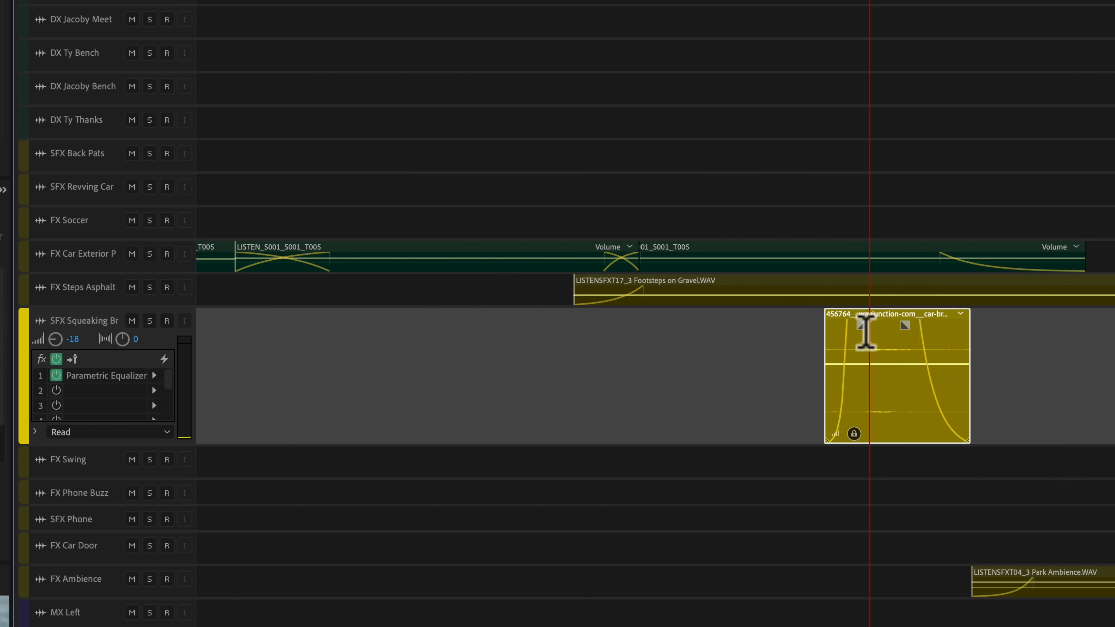
{"action": "left_click_drag", "start_coordinate": [863, 328], "coordinate": [867, 327]}
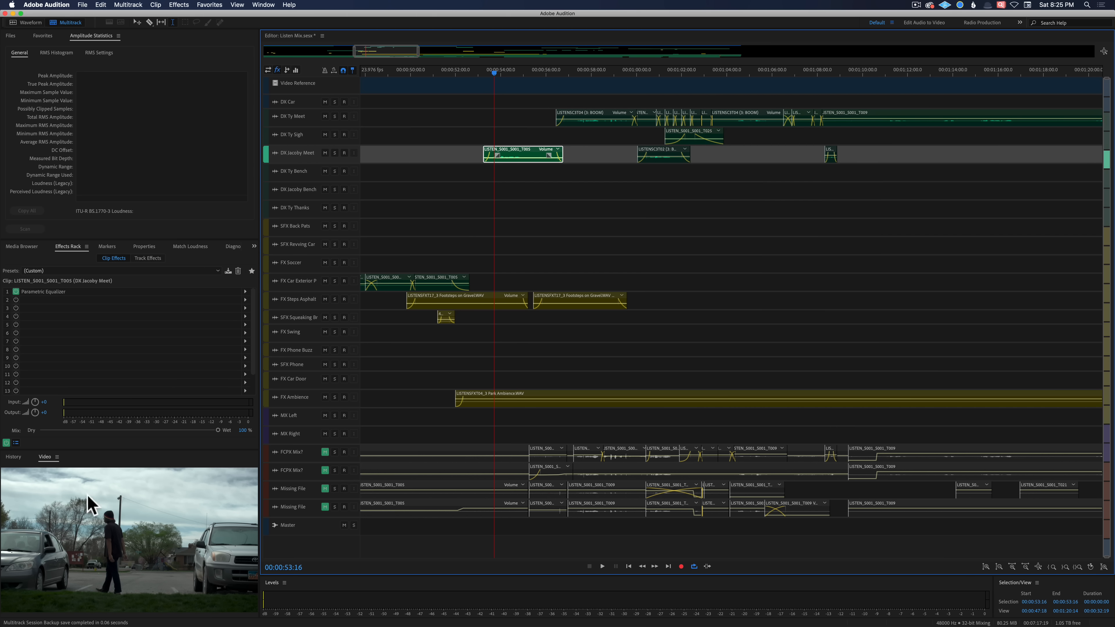
Step: Inspect the Parametric Equalizer settings of the first visible DX Jacoby Meet clip, LISTEN_S001_S001_T005
{"action": "double_click", "coordinate": [70, 292]}
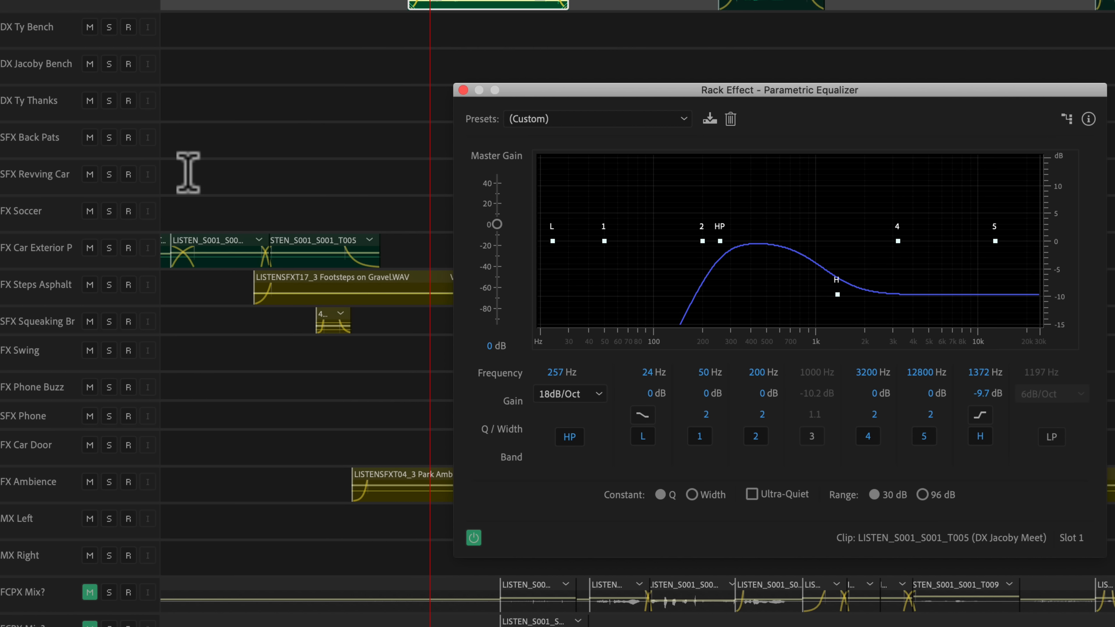
{"action": "left_click", "coordinate": [463, 90]}
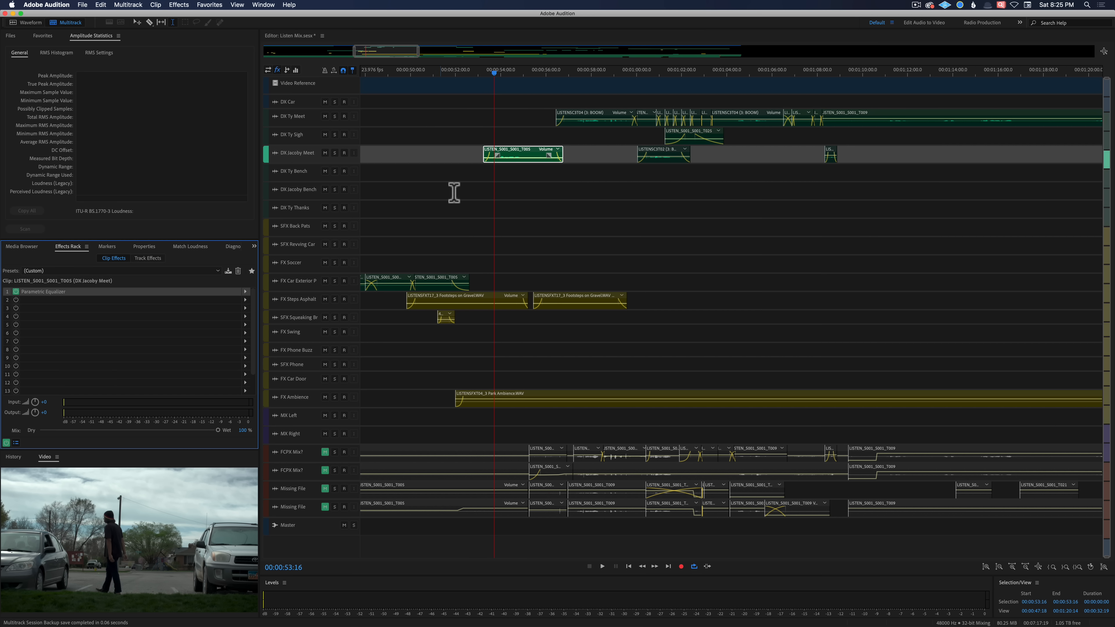
Step: Step the playhead from 00:00:57:02 to 00:01:00:05 to review the two characters' greeting against the dialogue clips
{"action": "left_click", "coordinate": [570, 73]}
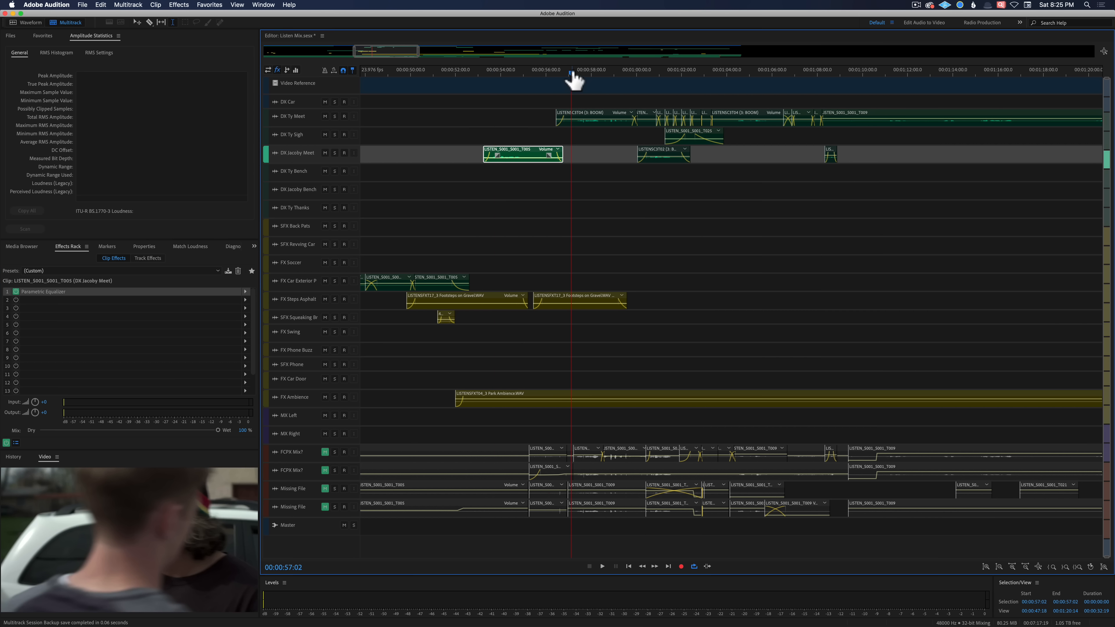
{"action": "left_click", "coordinate": [571, 73]}
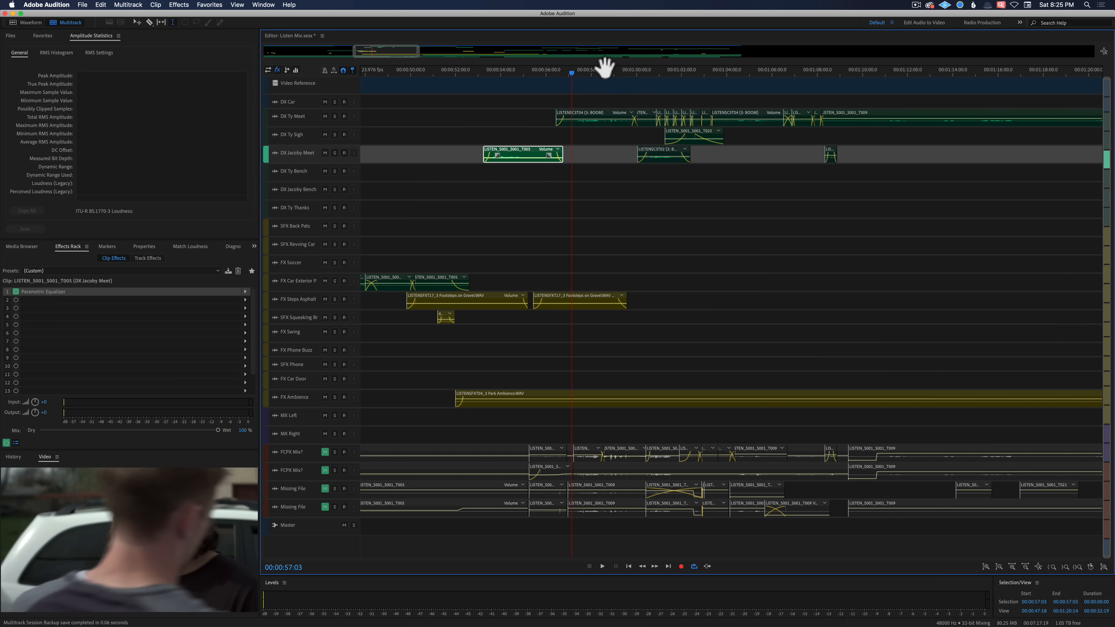
{"action": "left_click", "coordinate": [596, 73]}
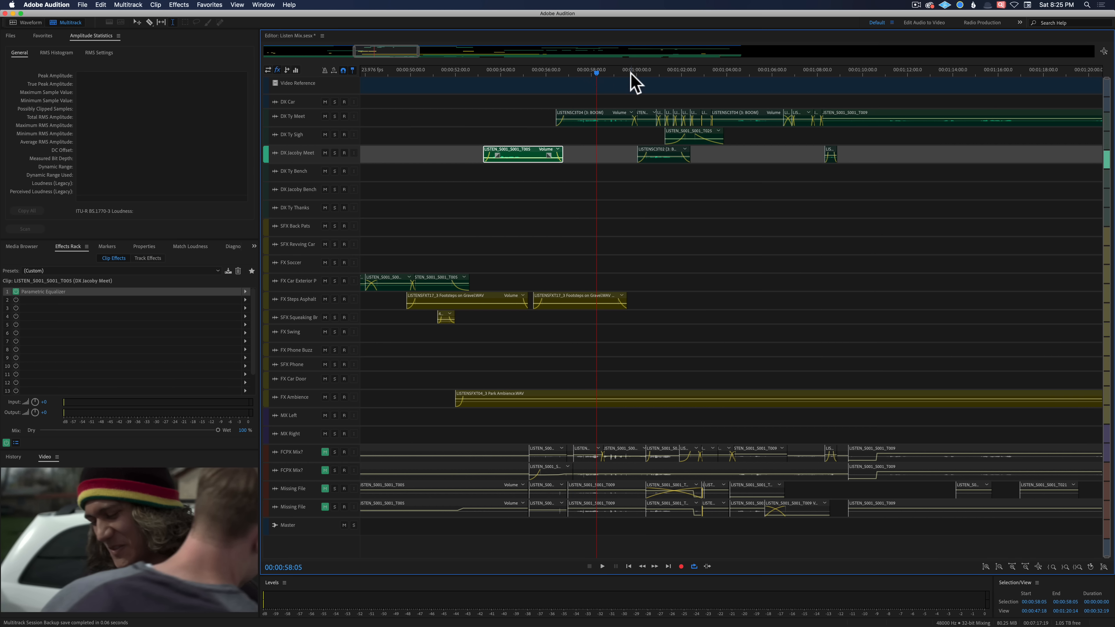
{"action": "left_click", "coordinate": [620, 73]}
{"action": "left_click", "coordinate": [640, 73]}
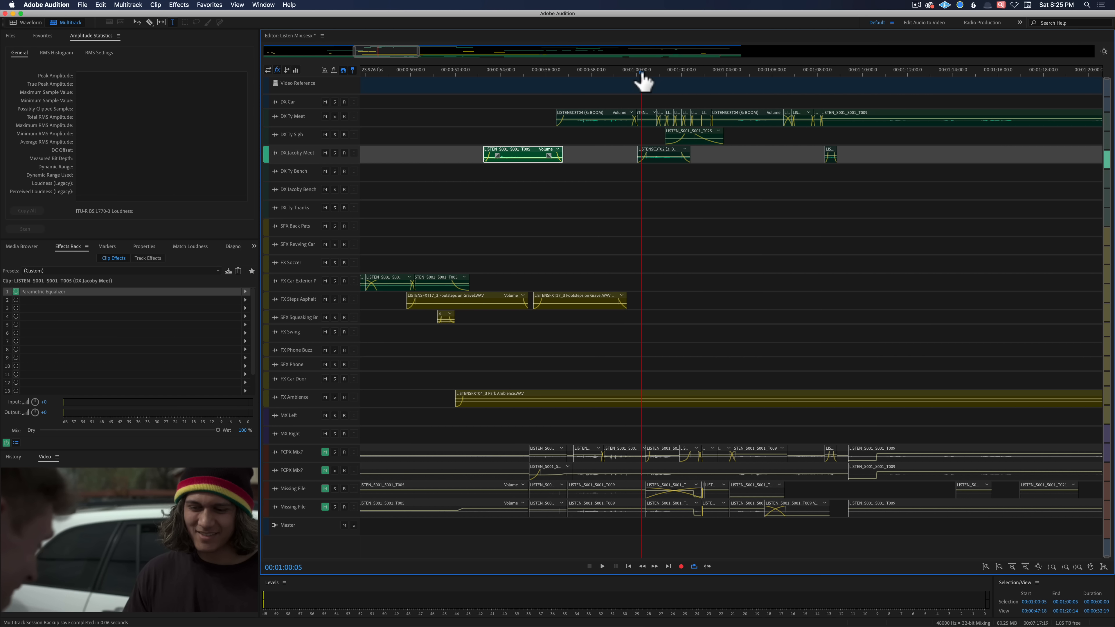
Step: Step the playhead through 00:01:02:01, 00:01:03:22 and 00:01:06:17 to 00:01:09:02 to review the conversation against the DX Ty Meet and DX Jacoby Meet clips
{"action": "left_click", "coordinate": [658, 72]}
{"action": "left_click", "coordinate": [682, 73]}
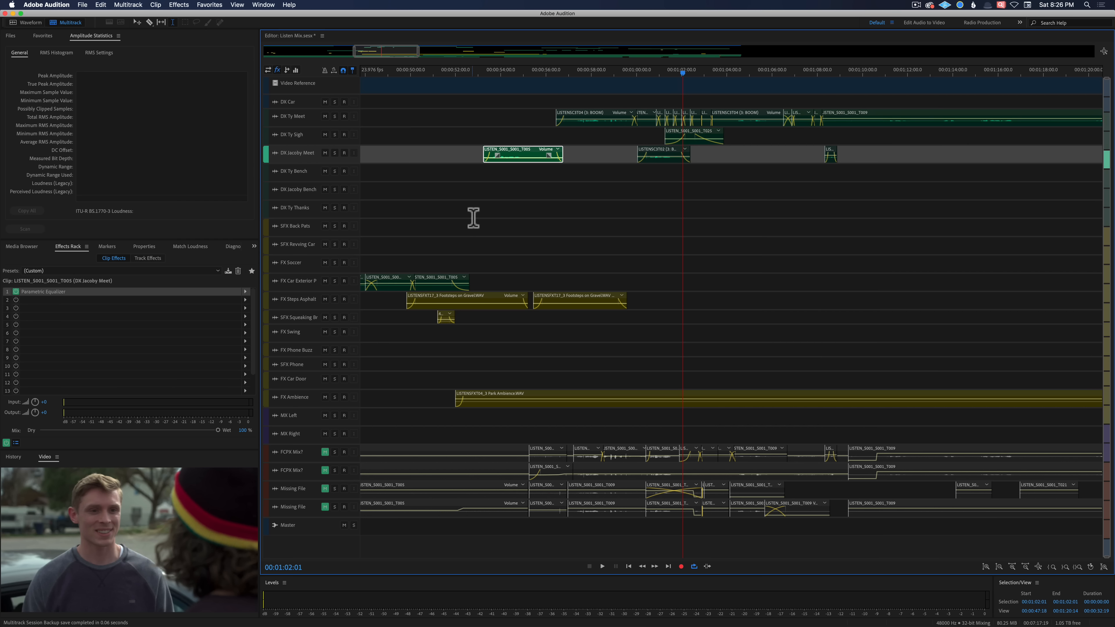
{"action": "left_click", "coordinate": [725, 72]}
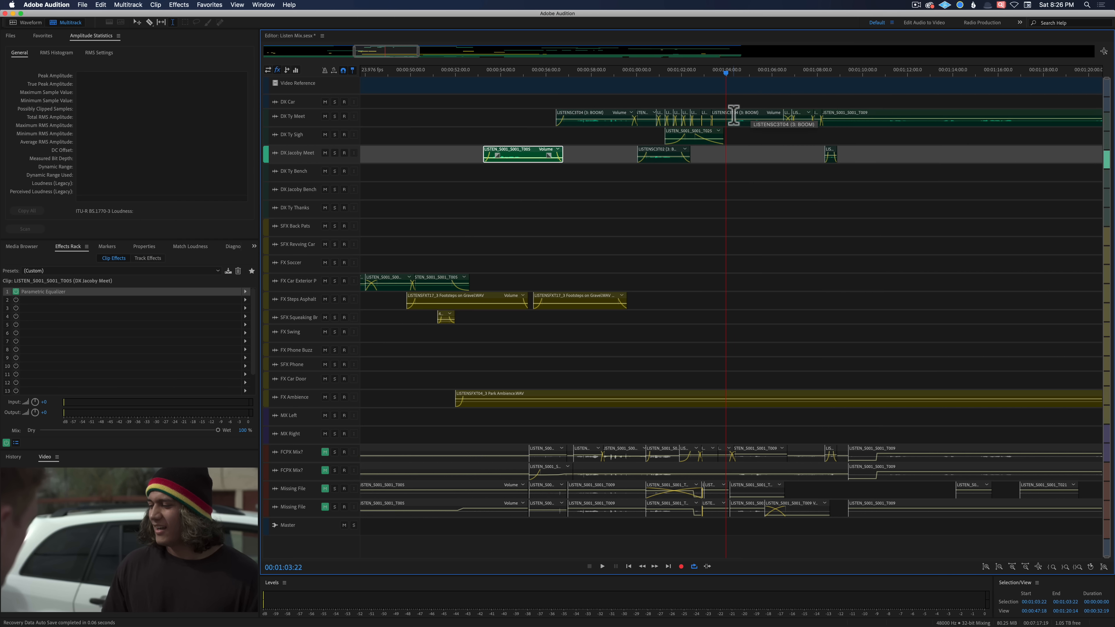
{"action": "left_click", "coordinate": [788, 72]}
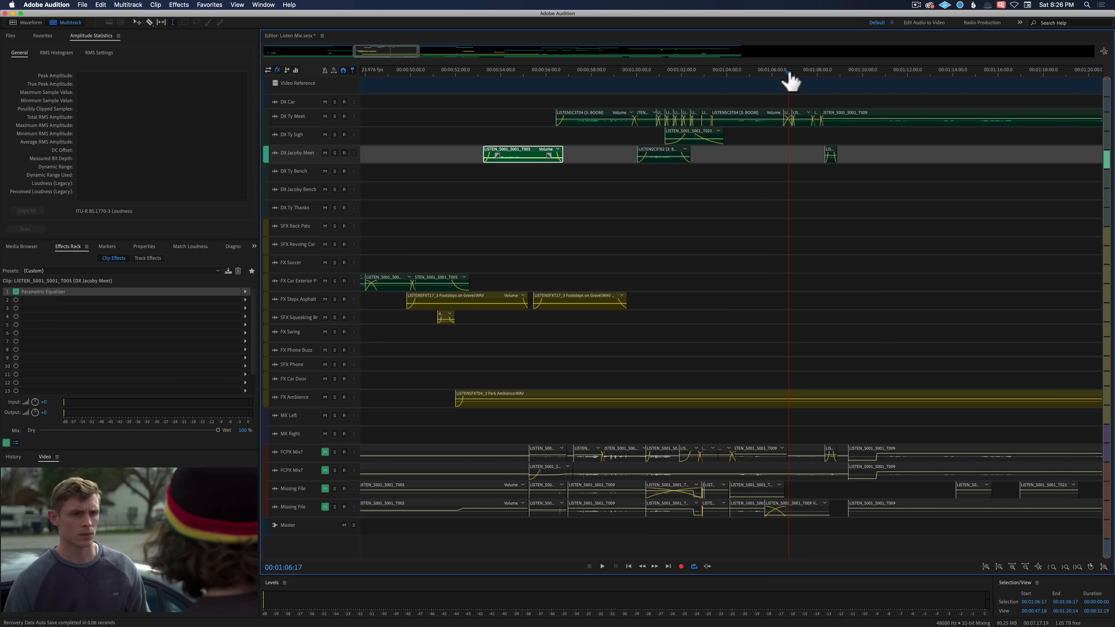
{"action": "left_click", "coordinate": [804, 72]}
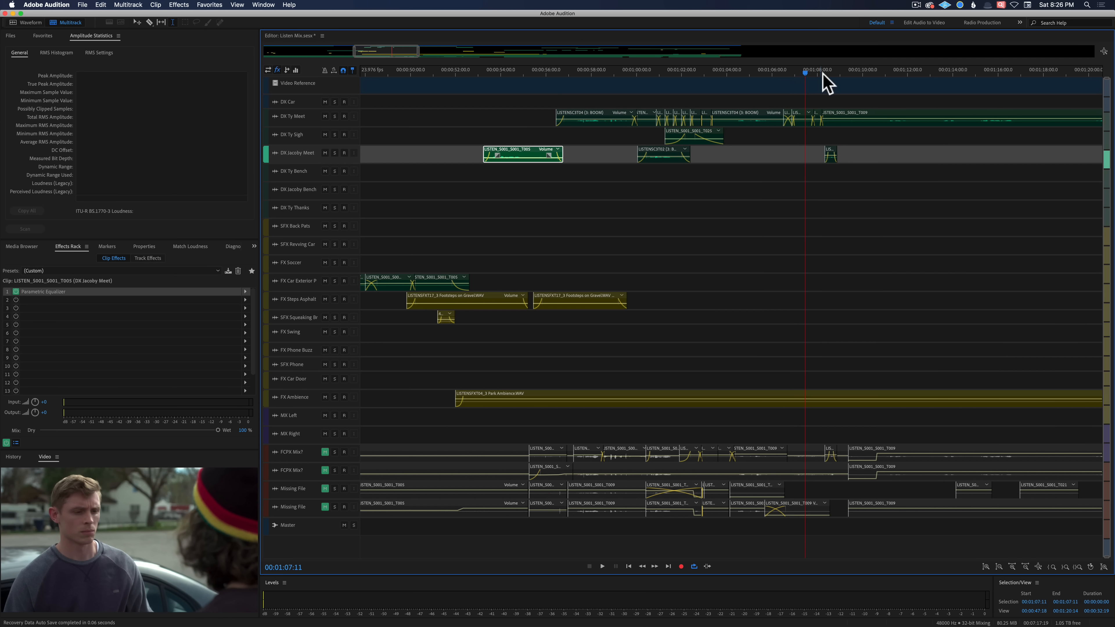
{"action": "left_click", "coordinate": [817, 74]}
{"action": "left_click", "coordinate": [841, 73]}
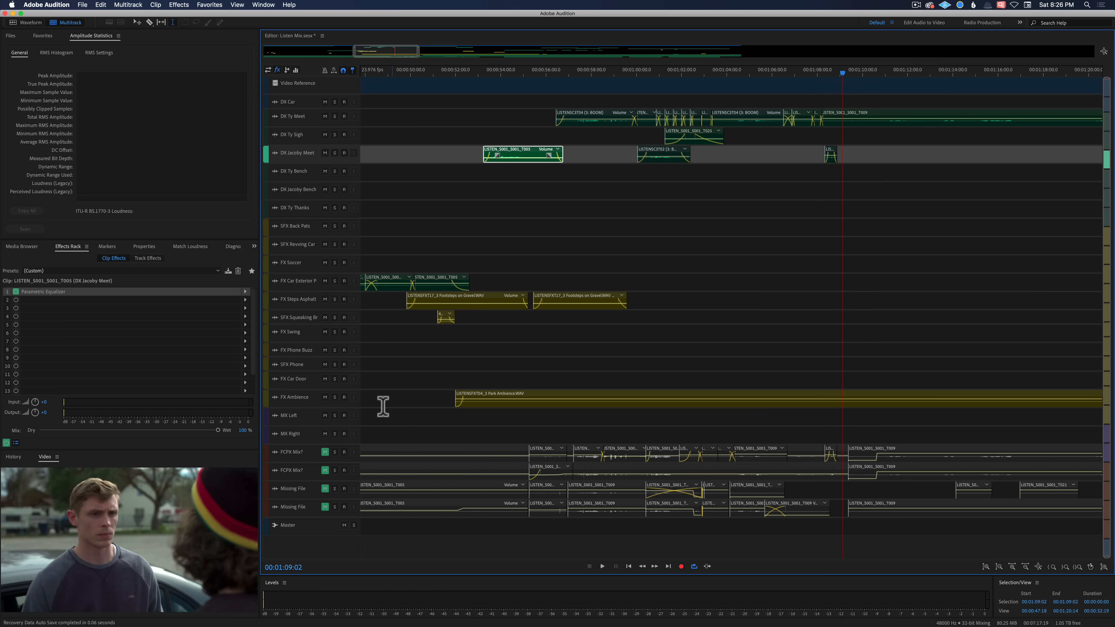
Step: Enlarge the FX Ambience track to examine the Park Ambience clip's fade-in, and shrink the track back
{"action": "left_click_drag", "start_coordinate": [311, 415], "coordinate": [303, 515]}
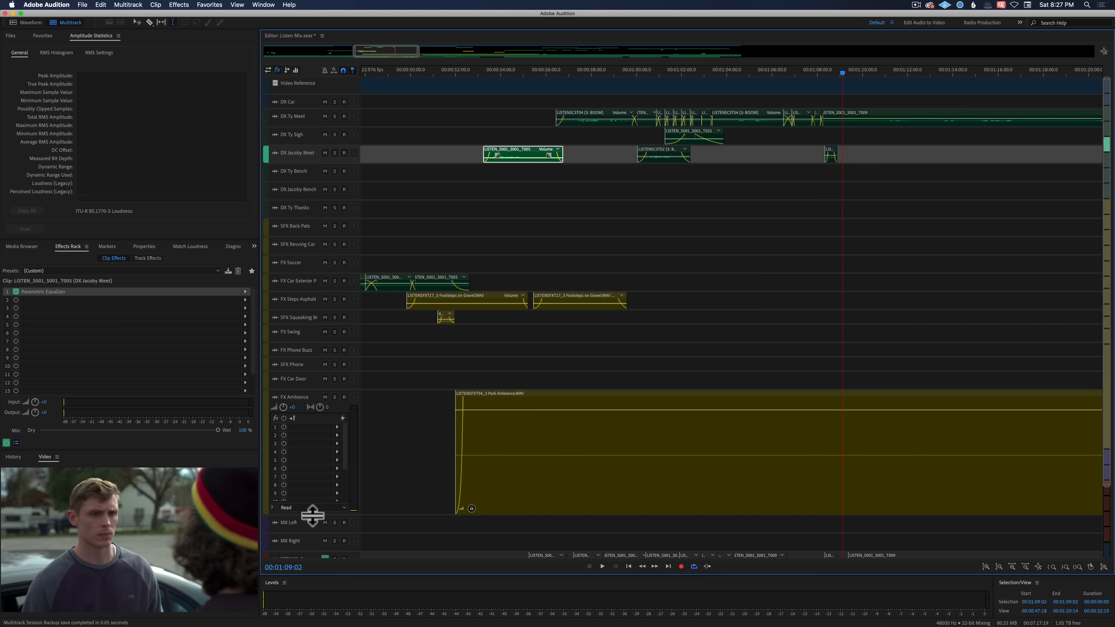
{"action": "left_click_drag", "start_coordinate": [312, 515], "coordinate": [316, 399]}
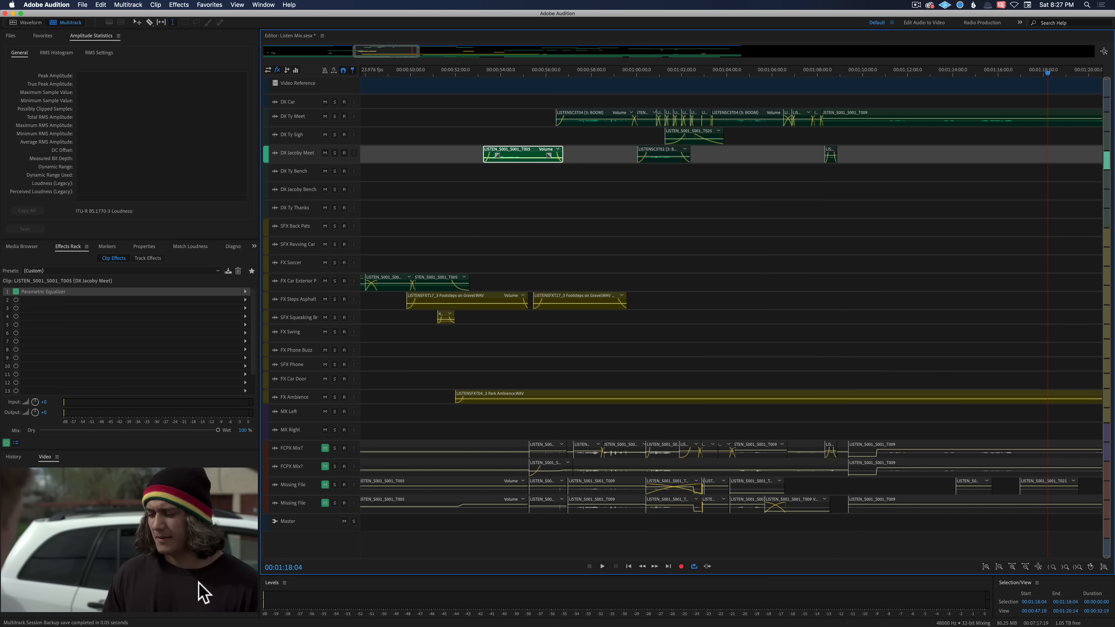
Step: Move the playhead to 00:01:24:23 and inspect the Parametric Equalizer settings applied to the enlarged DX Ty Meet track
{"action": "left_click_drag", "start_coordinate": [386, 51], "coordinate": [443, 54]}
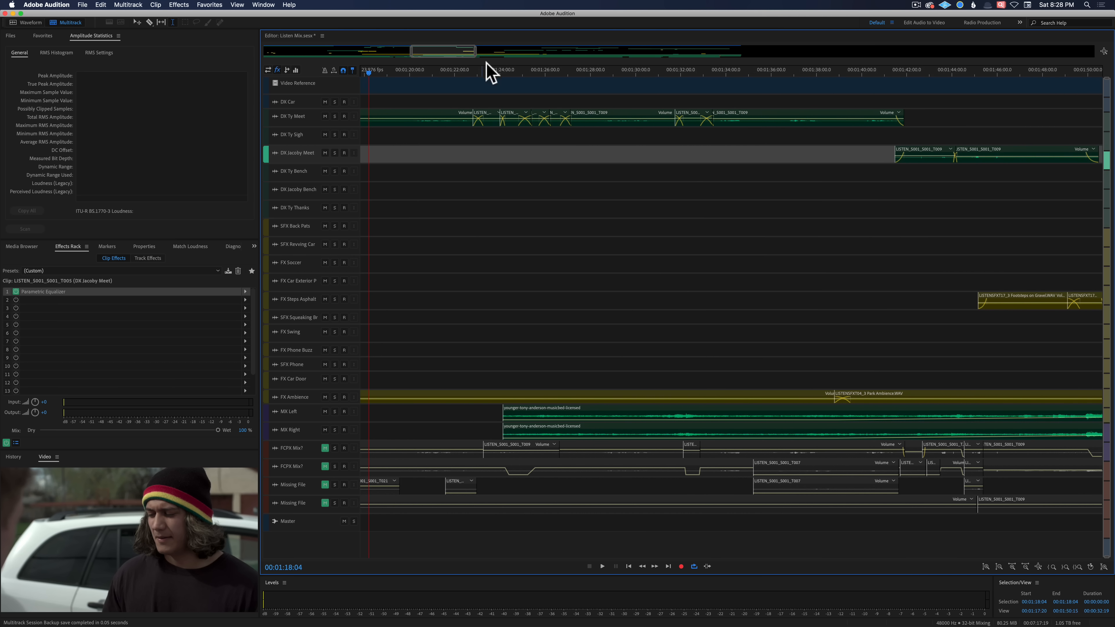
{"action": "left_click", "coordinate": [522, 72]}
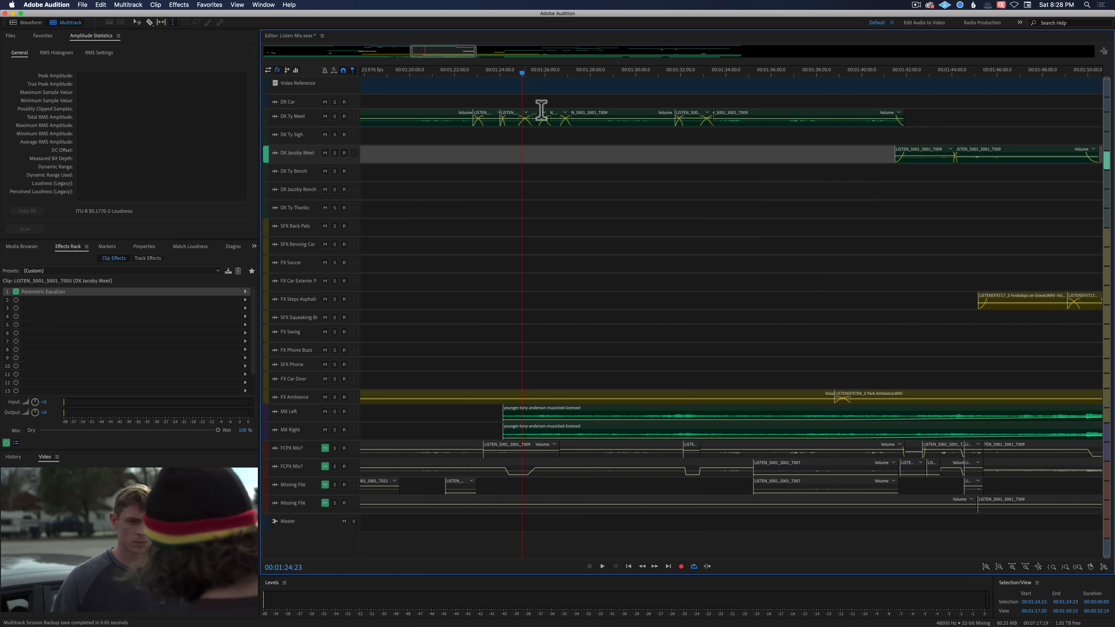
{"action": "left_click_drag", "start_coordinate": [321, 128], "coordinate": [322, 280]}
{"action": "double_click", "coordinate": [306, 147]}
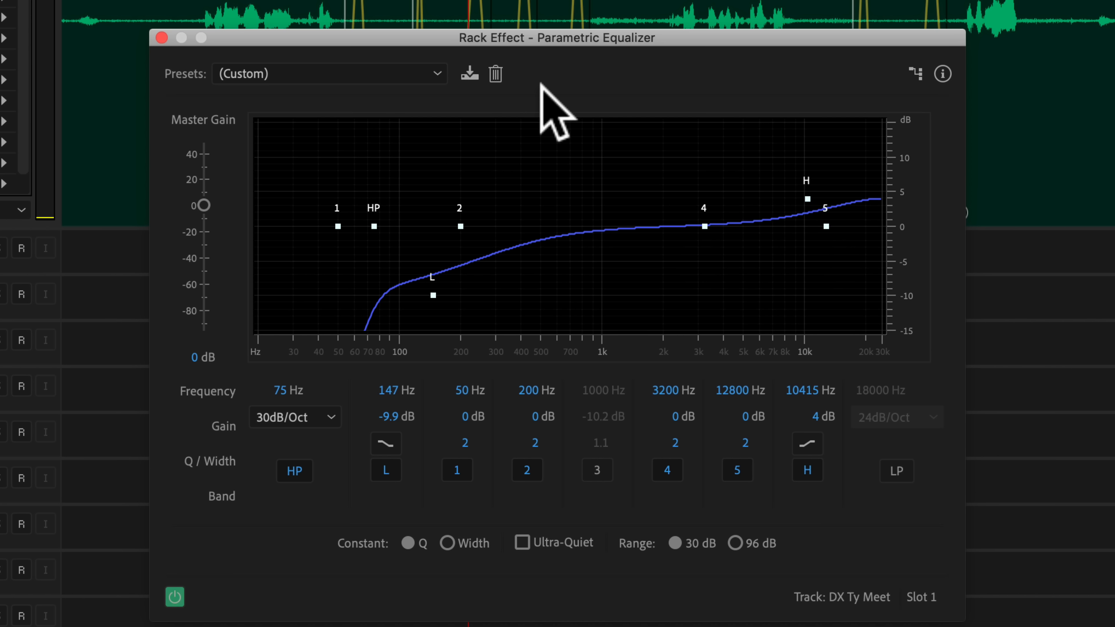
{"action": "left_click", "coordinate": [162, 38]}
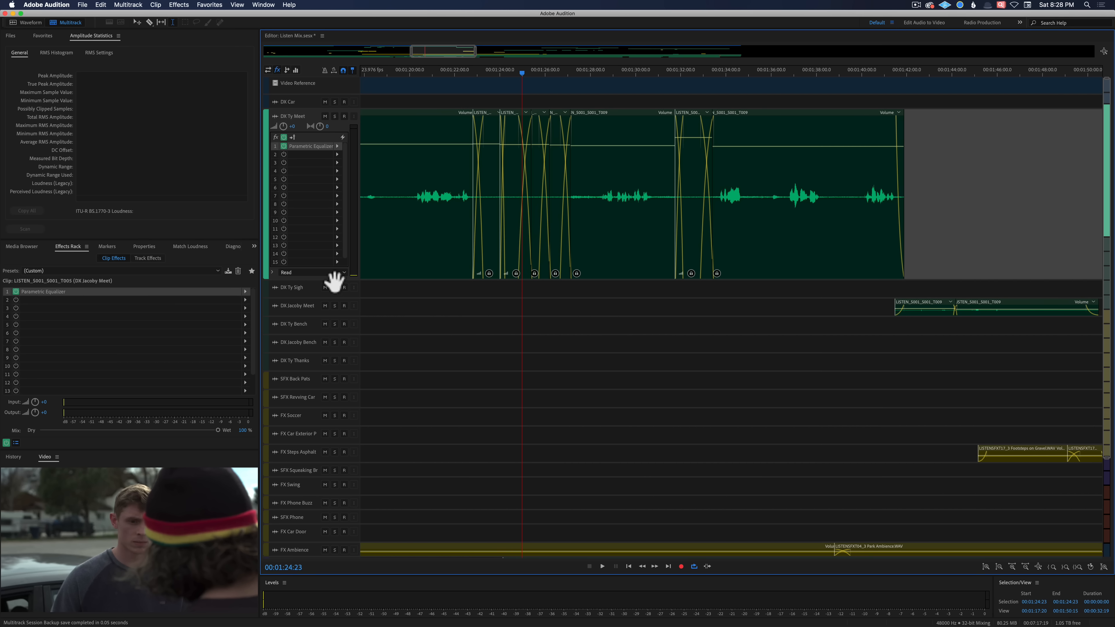
Step: Review the music entrance at 00:01:23:22 and 00:01:43:04, enlarging the MX Left track to examine the clip's rising volume envelope
{"action": "left_click_drag", "start_coordinate": [475, 50], "coordinate": [458, 49]}
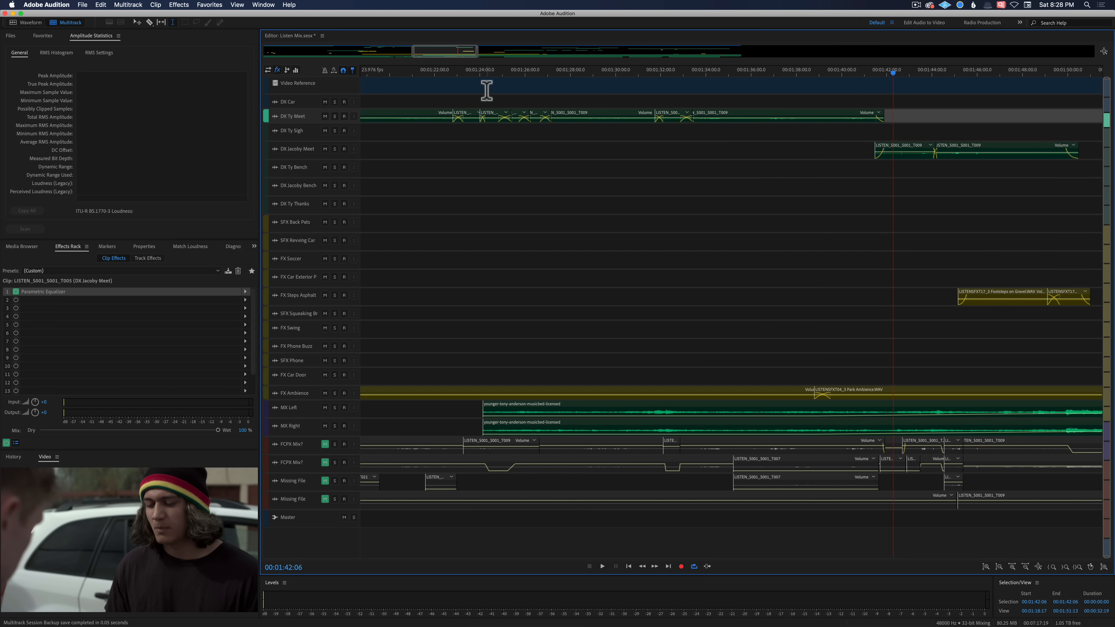
{"action": "left_click", "coordinate": [479, 70]}
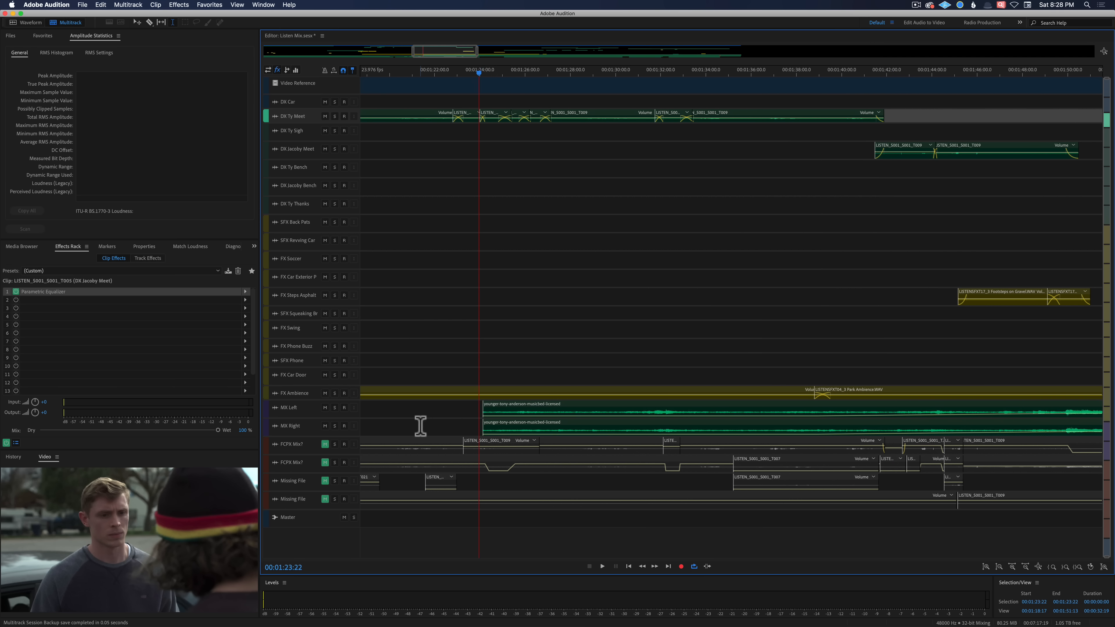
{"action": "mouse_move", "coordinate": [339, 418]}
{"action": "left_mouse_down"}
{"action": "mouse_move", "coordinate": [351, 481]}
{"action": "mouse_move", "coordinate": [346, 428]}
{"action": "left_mouse_up"}
{"action": "left_click", "coordinate": [914, 72]}
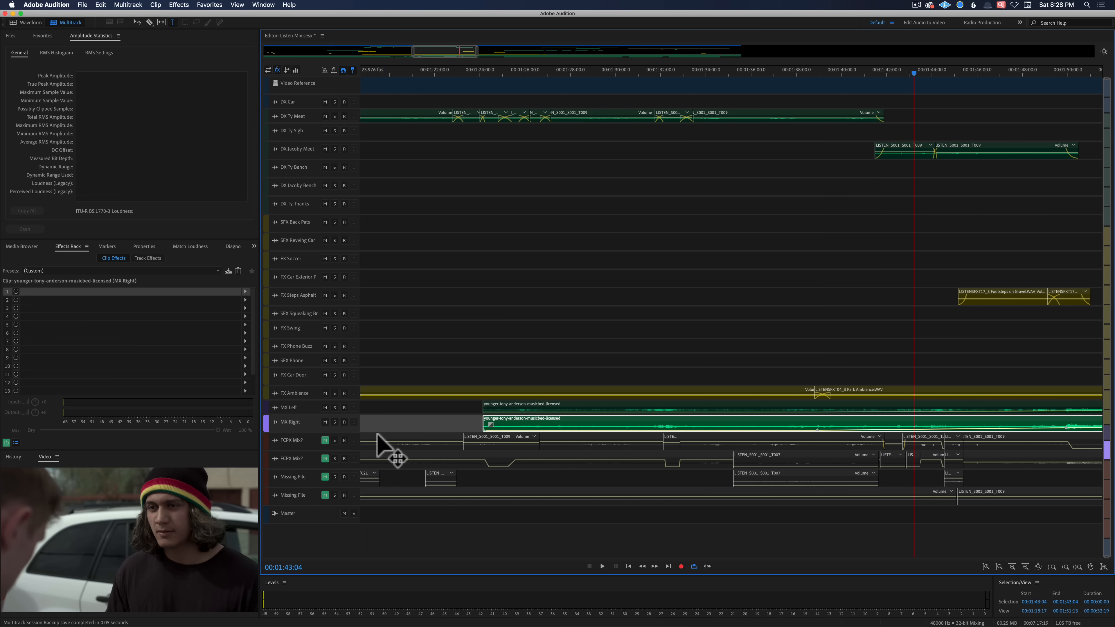
{"action": "left_click_drag", "start_coordinate": [341, 416], "coordinate": [348, 501]}
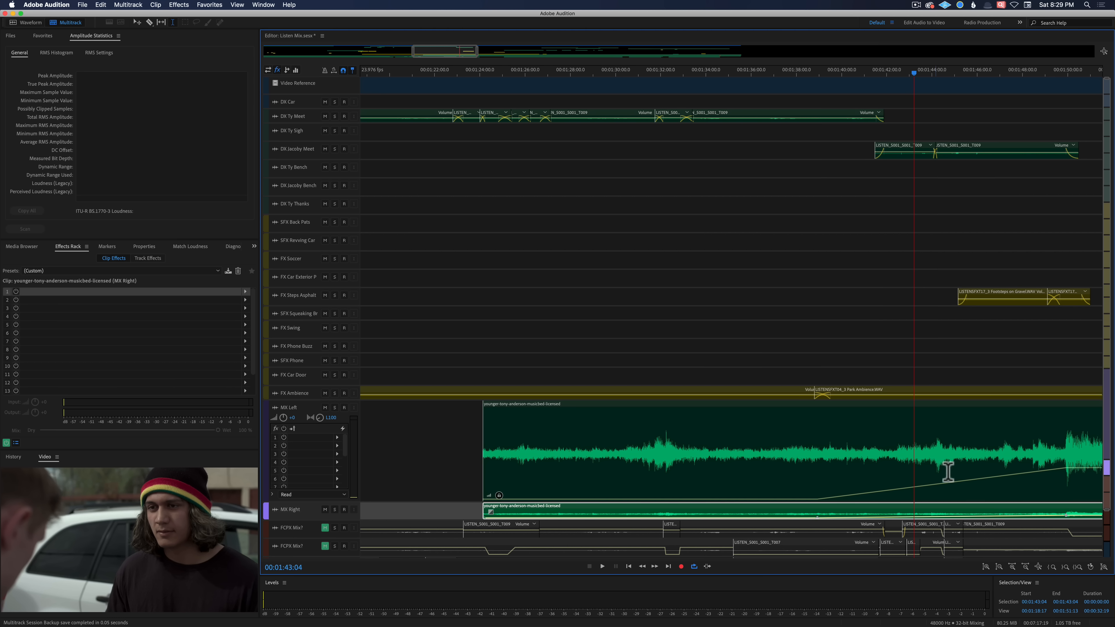
{"action": "left_click", "coordinate": [332, 501]}
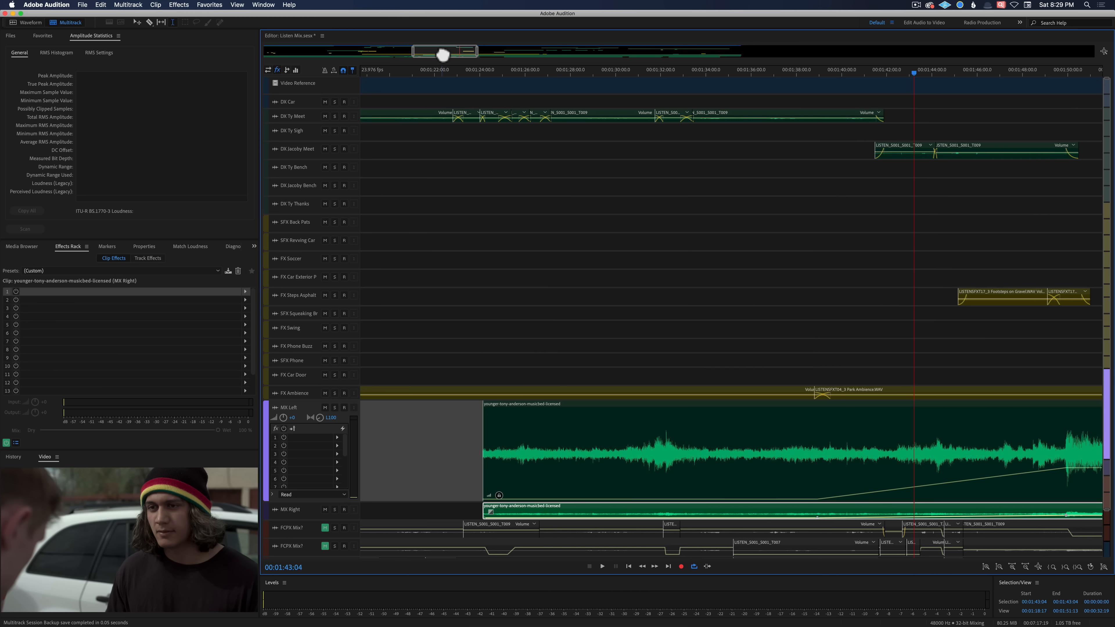
Step: Jump ahead to 00:02:34:15 to review the bench scene and the music crossfade, and collapse the MX Left track
{"action": "left_click_drag", "start_coordinate": [442, 50], "coordinate": [570, 49]}
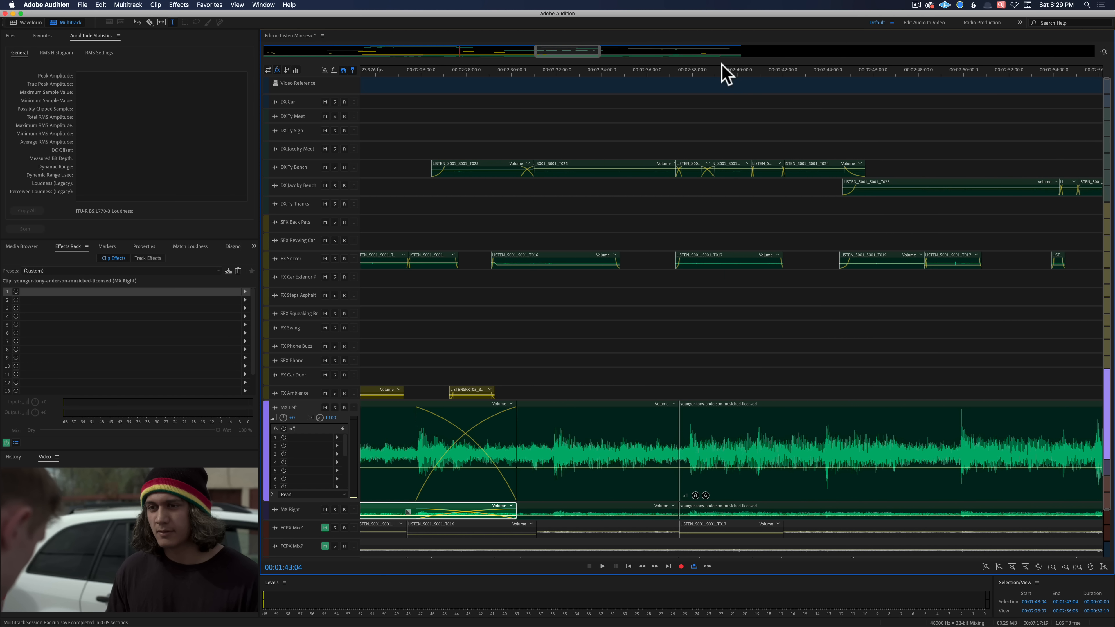
{"action": "left_click", "coordinate": [723, 73]}
{"action": "left_click", "coordinate": [615, 74]}
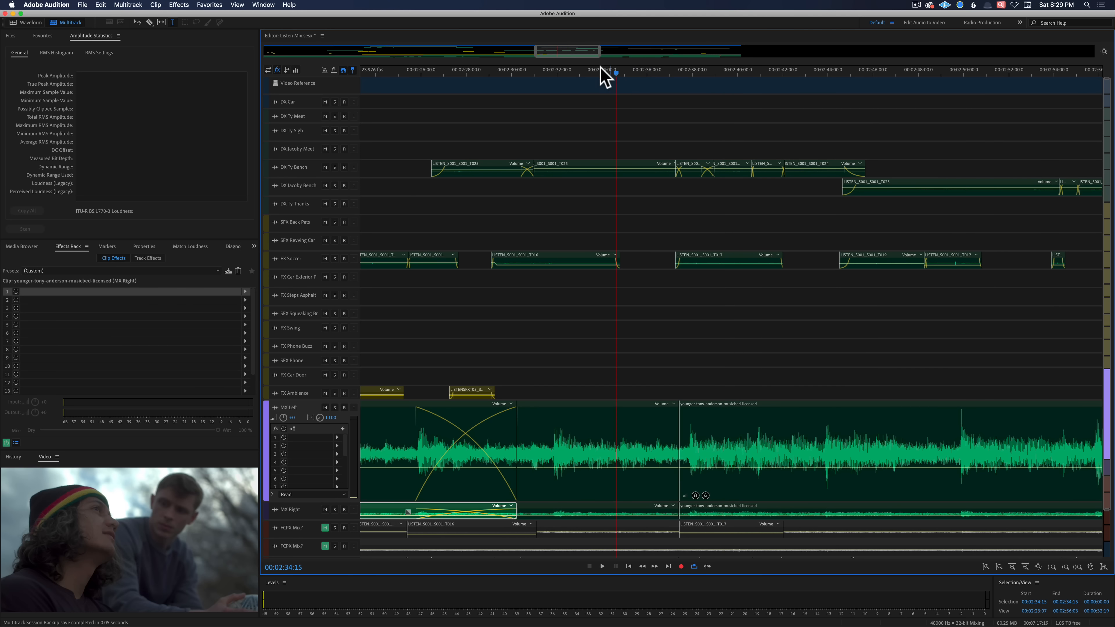
{"action": "left_click_drag", "start_coordinate": [560, 52], "coordinate": [519, 51]}
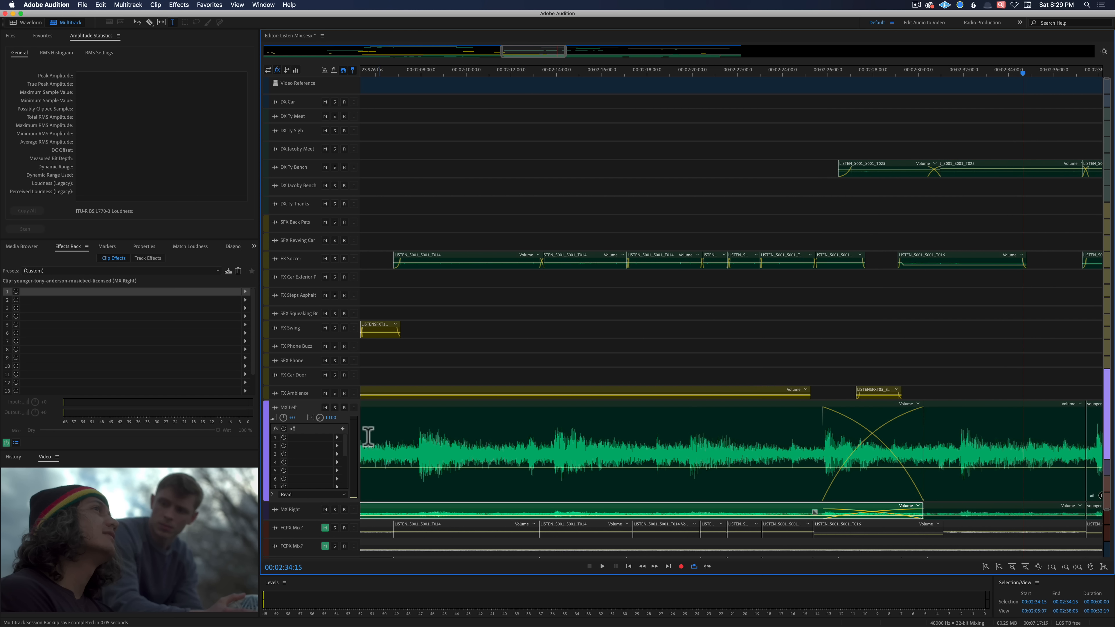
{"action": "left_click_drag", "start_coordinate": [326, 502], "coordinate": [307, 404]}
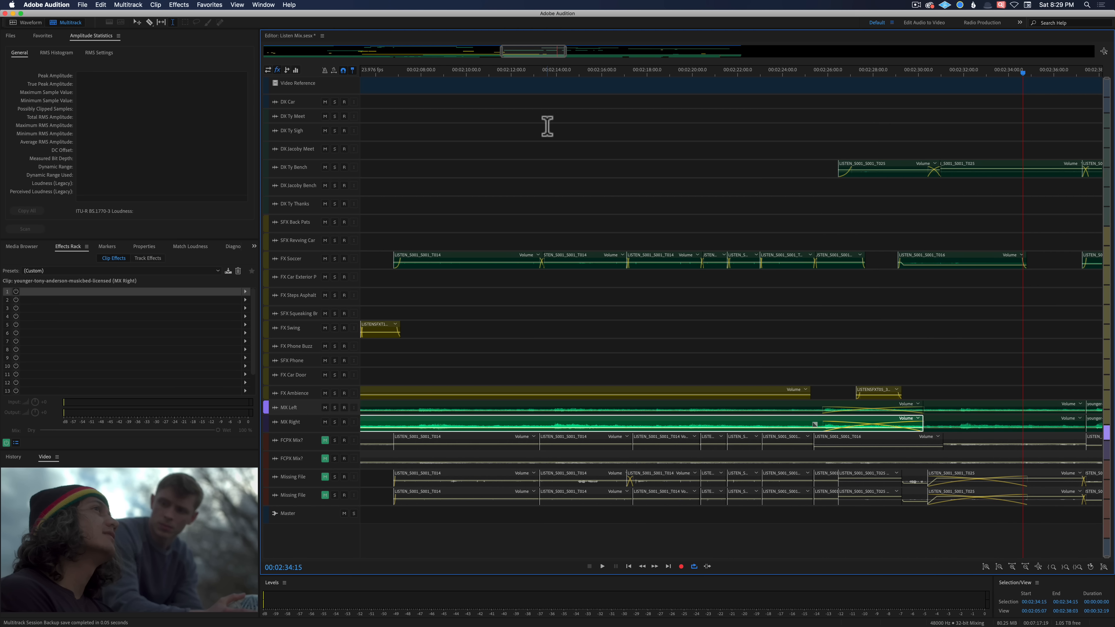
Step: Enlarge the FX Soccer track and step the playhead from 00:02:07:16 to 00:02:29:01 to review the soccer scene against its clips
{"action": "left_click", "coordinate": [414, 75]}
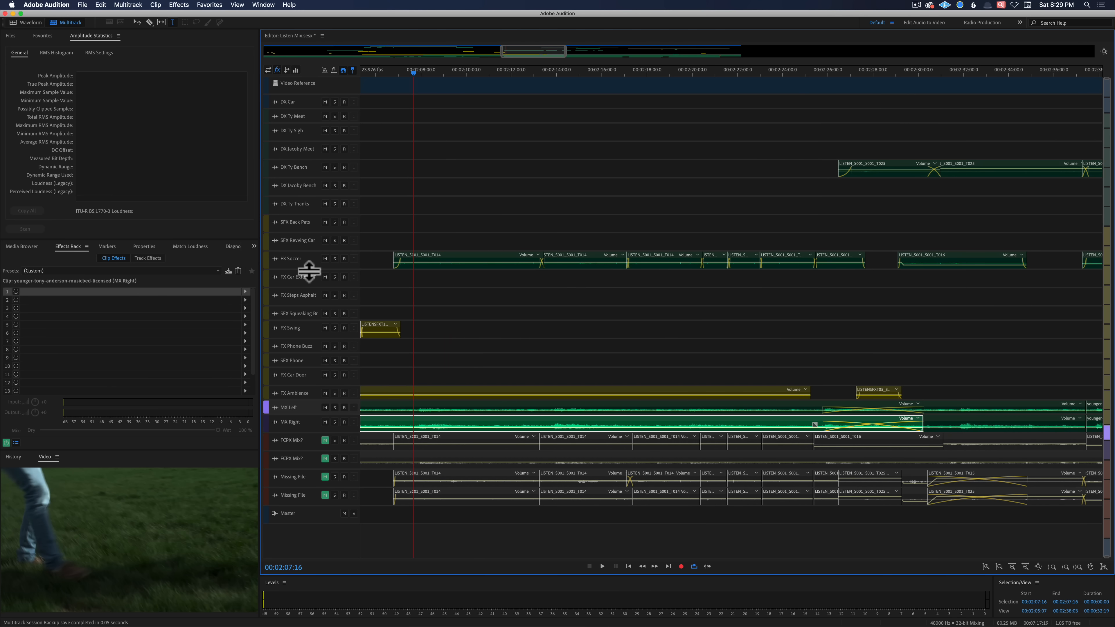
{"action": "left_click_drag", "start_coordinate": [309, 270], "coordinate": [316, 359]}
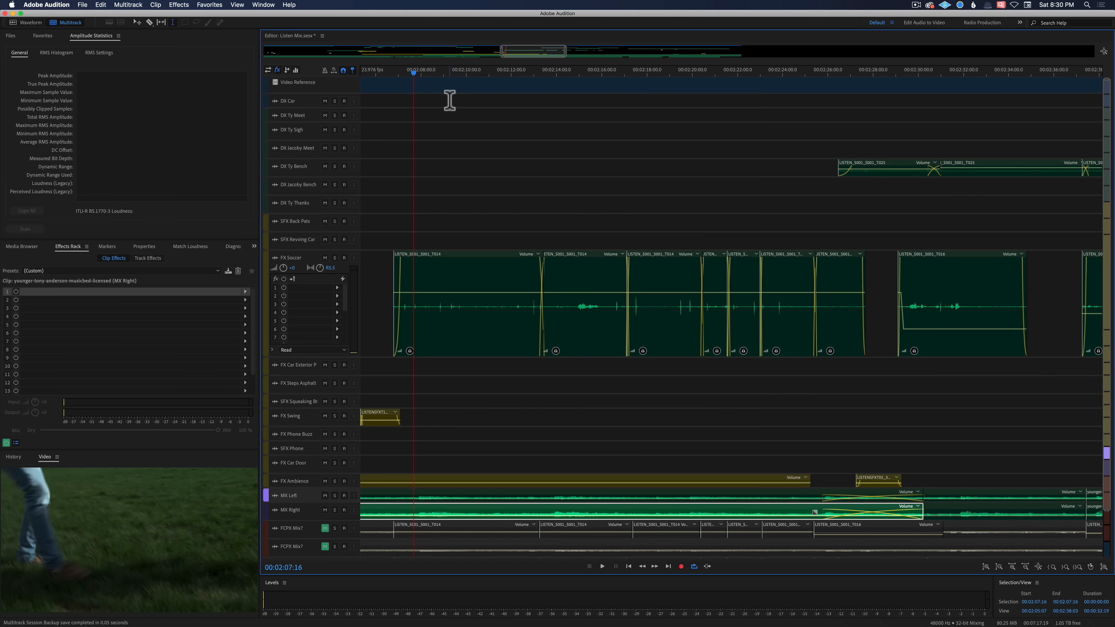
{"action": "left_click", "coordinate": [514, 75]}
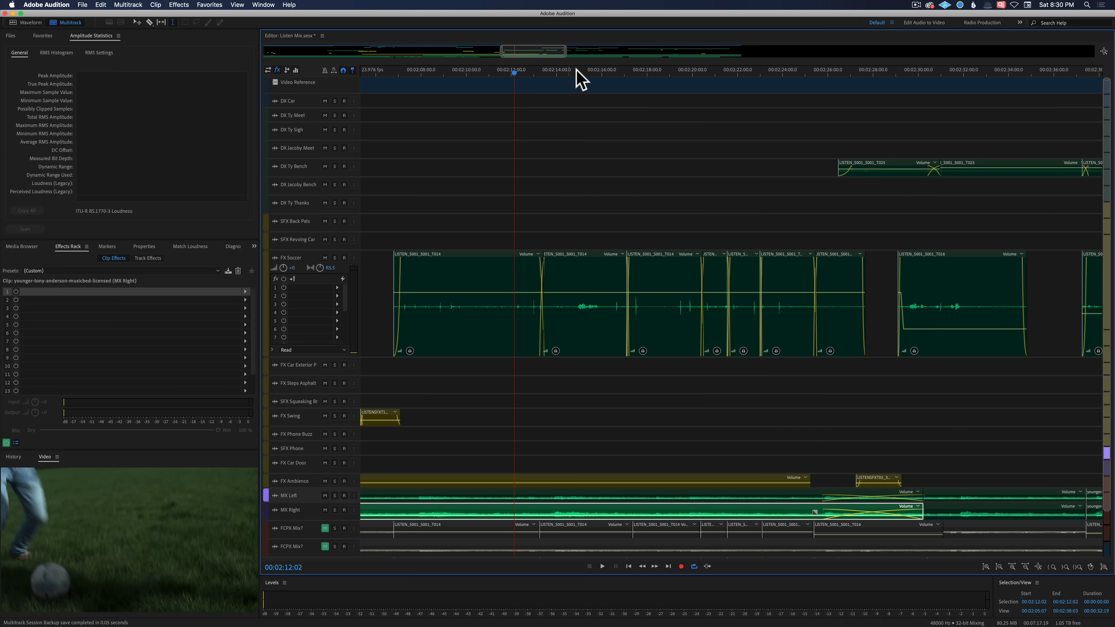
{"action": "left_click", "coordinate": [637, 76]}
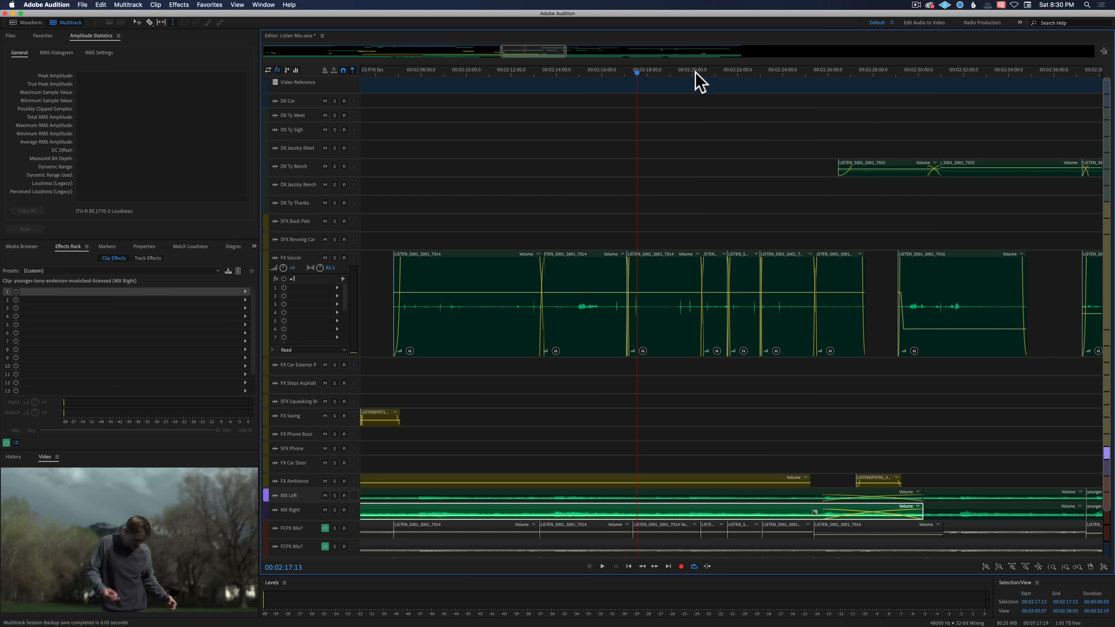
{"action": "left_click", "coordinate": [577, 75]}
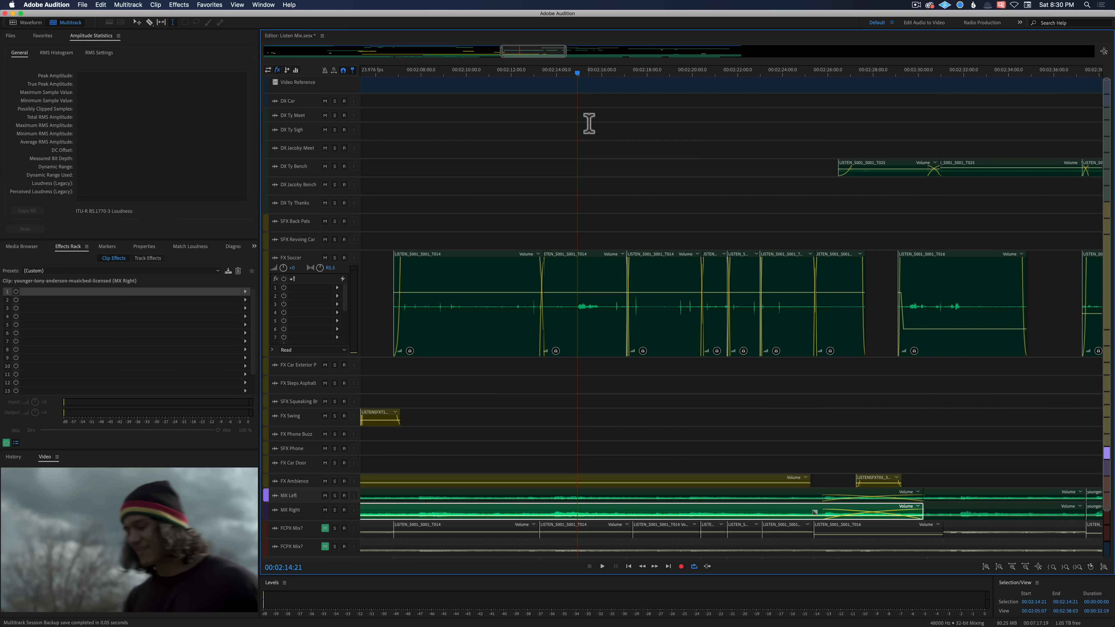
{"action": "left_click", "coordinate": [643, 75]}
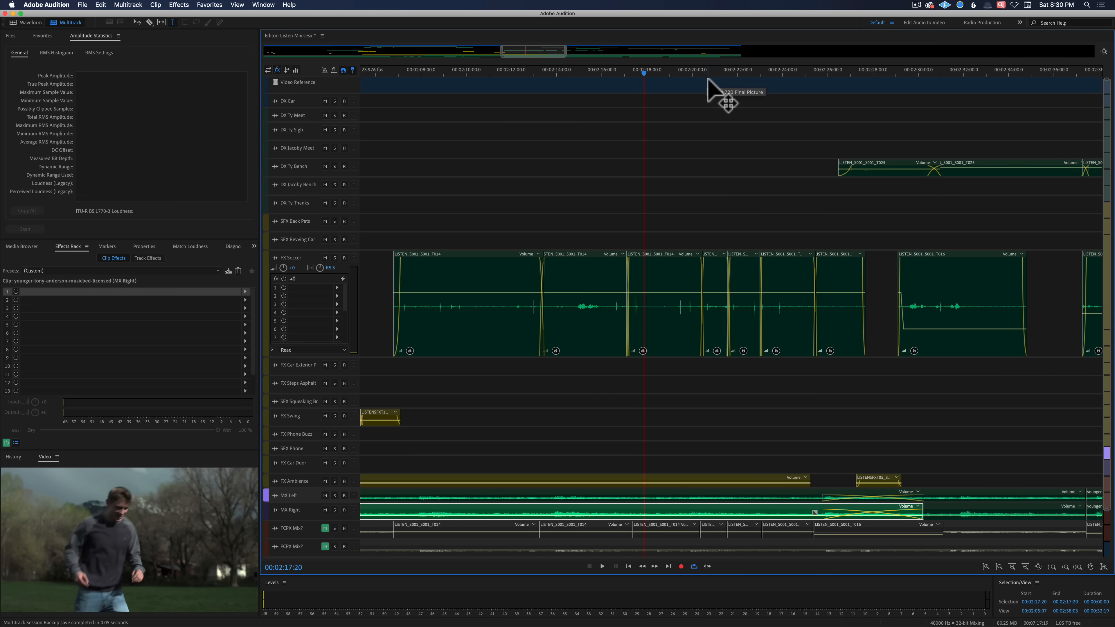
{"action": "left_click", "coordinate": [785, 78]}
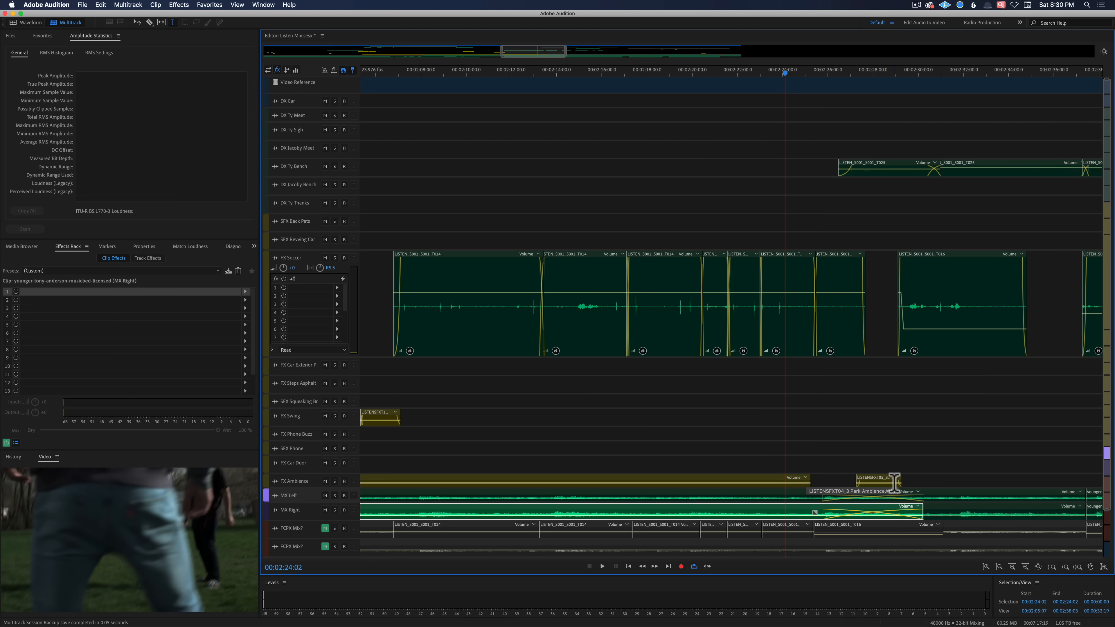
{"action": "left_click", "coordinate": [802, 79]}
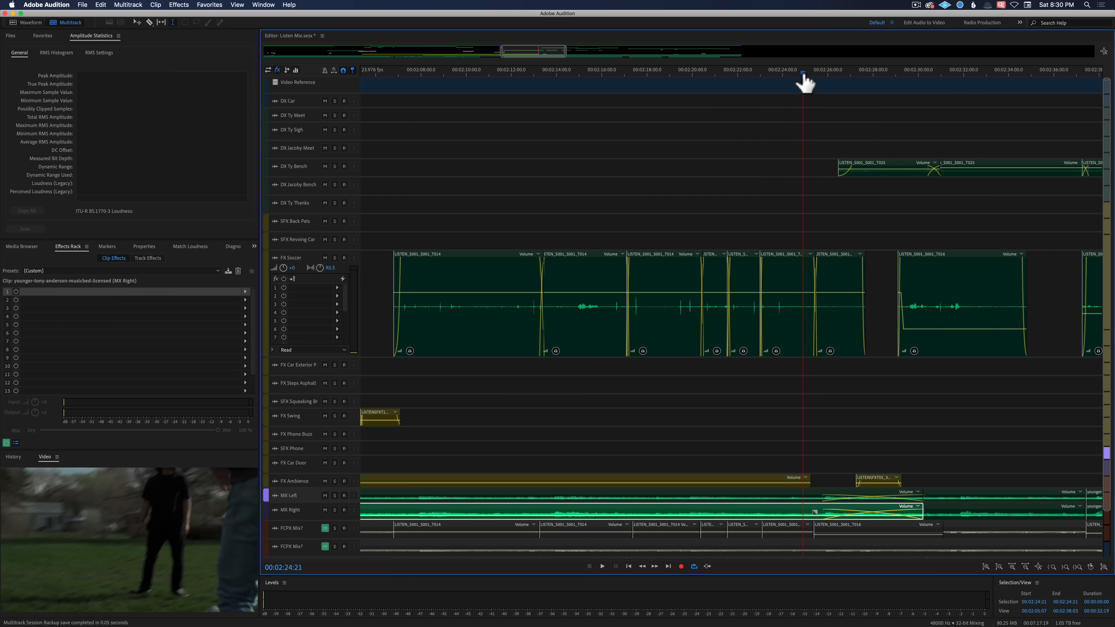
{"action": "left_click", "coordinate": [832, 81]}
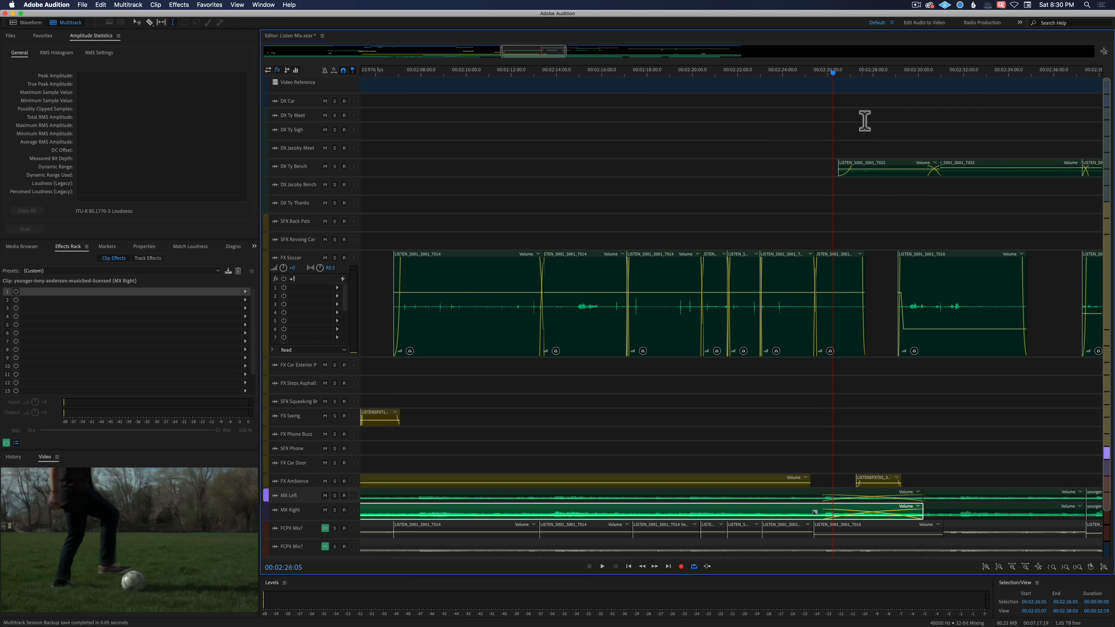
{"action": "left_click", "coordinate": [867, 73]}
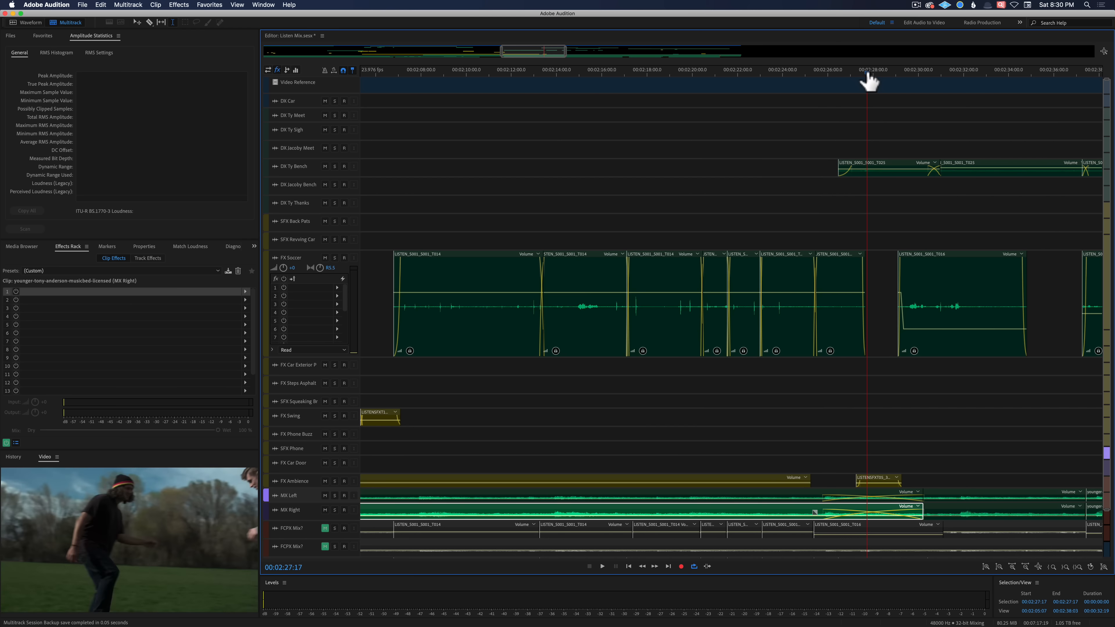
{"action": "left_click", "coordinate": [896, 73]}
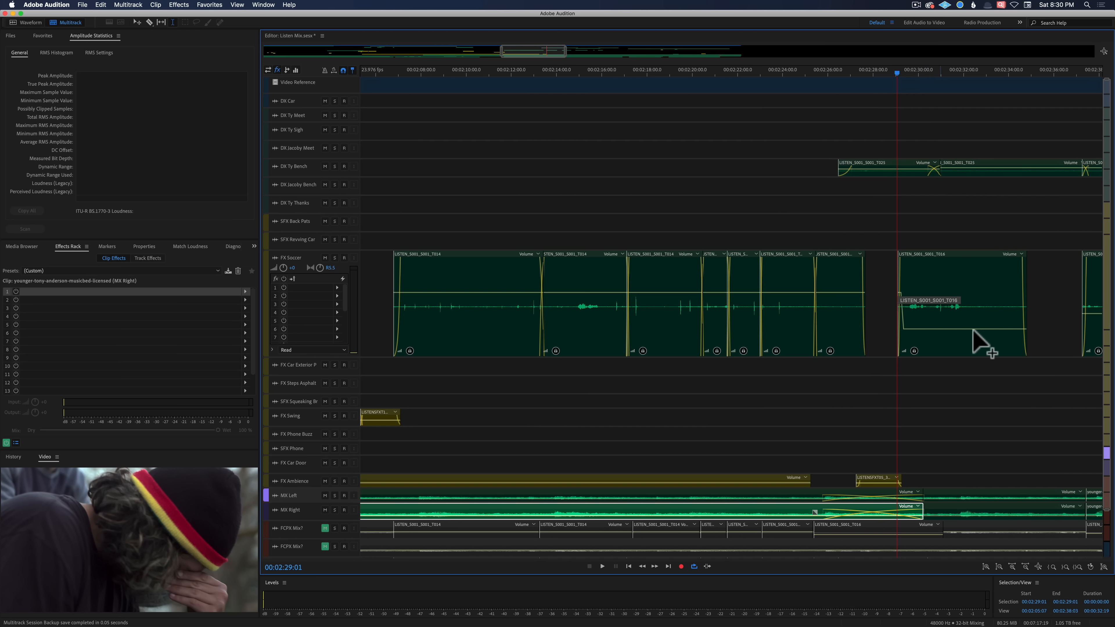
Step: Inspect the Parametric Equalizer settings of the MX Left music clip after the crossfade, and move the playhead to 00:02:31:19
{"action": "left_click", "coordinate": [962, 494]}
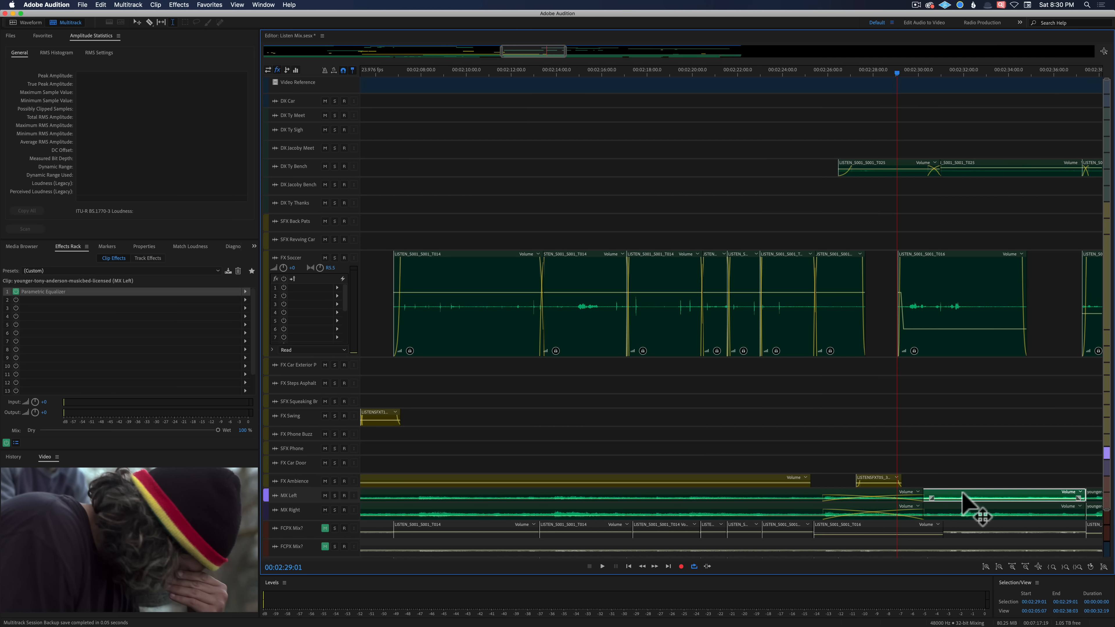
{"action": "double_click", "coordinate": [46, 291]}
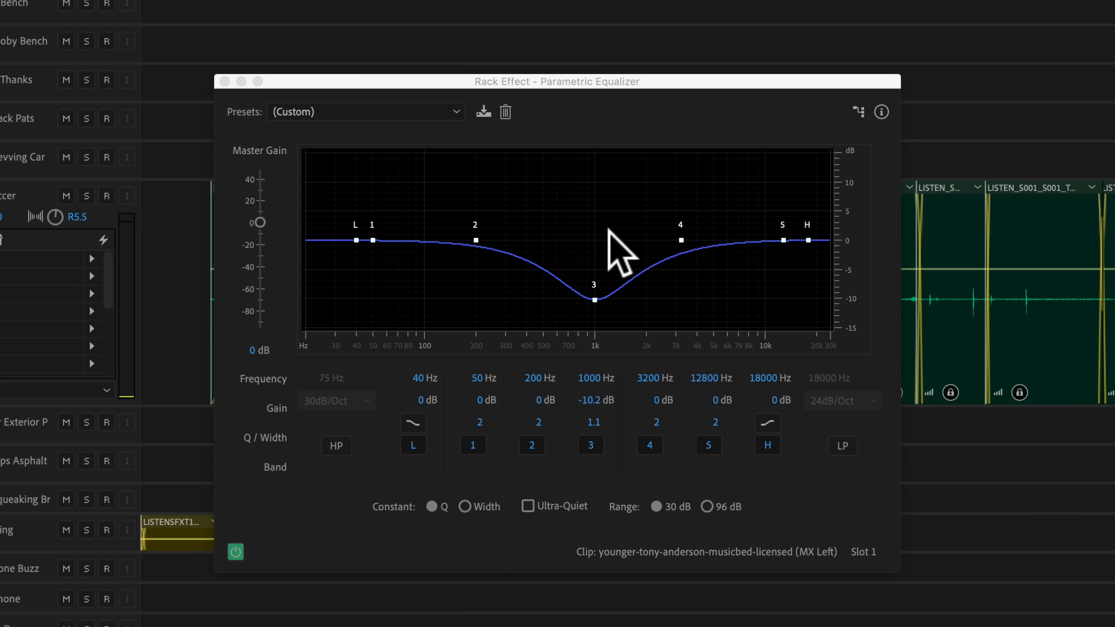
{"action": "left_click", "coordinate": [224, 81]}
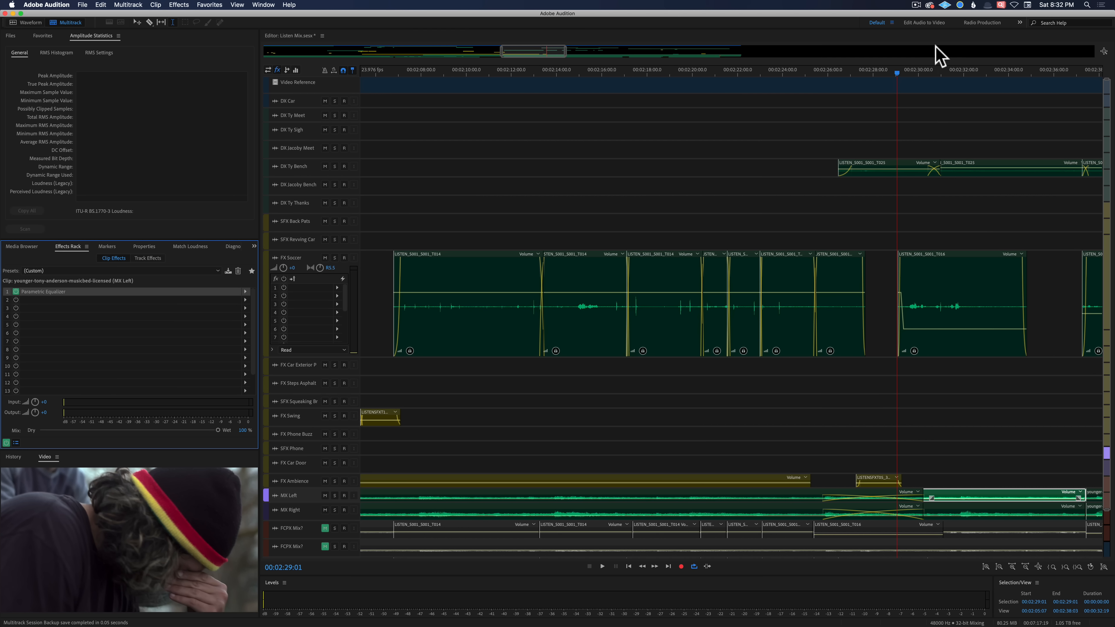
{"action": "left_click", "coordinate": [960, 72]}
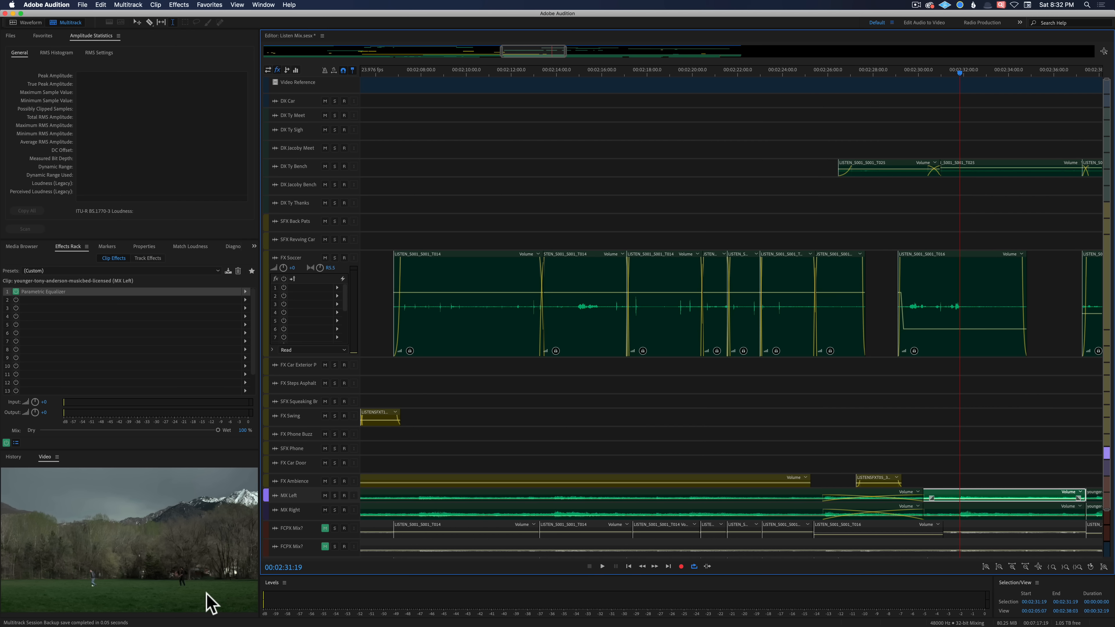
Step: Step the playhead through 00:02:42:00, 00:02:59:05 and 00:03:04:16 to review the bench dialogue against the FX Soccer and music clips
{"action": "left_click_drag", "start_coordinate": [517, 52], "coordinate": [562, 53]}
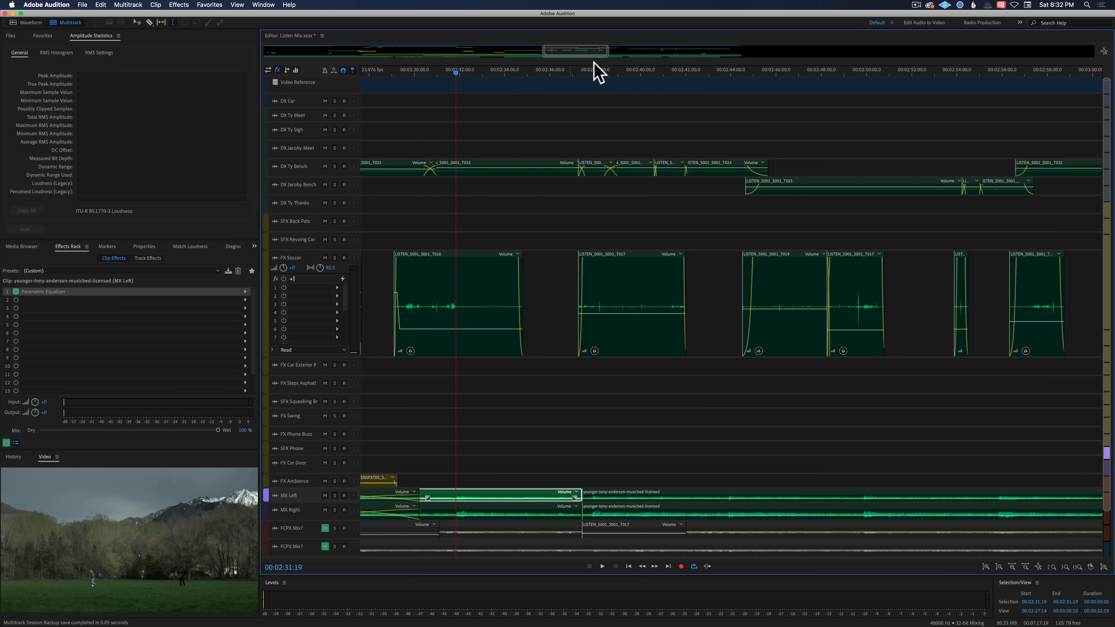
{"action": "left_click", "coordinate": [640, 73]}
{"action": "left_click", "coordinate": [687, 74]}
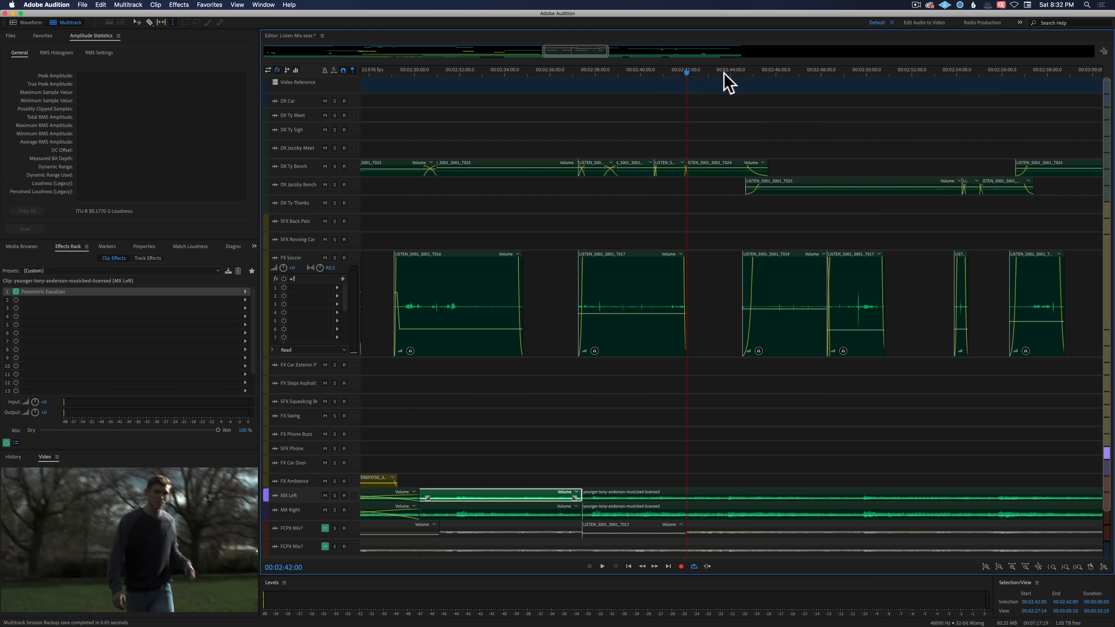
{"action": "left_click_drag", "start_coordinate": [724, 73], "coordinate": [791, 76]}
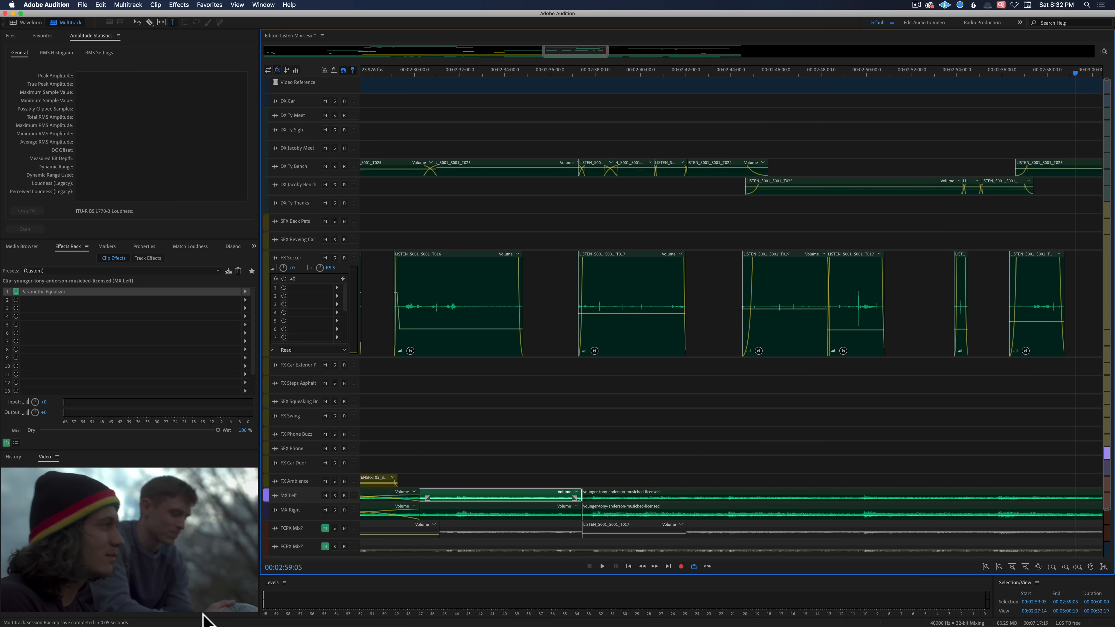
{"action": "left_click_drag", "start_coordinate": [588, 48], "coordinate": [637, 50]}
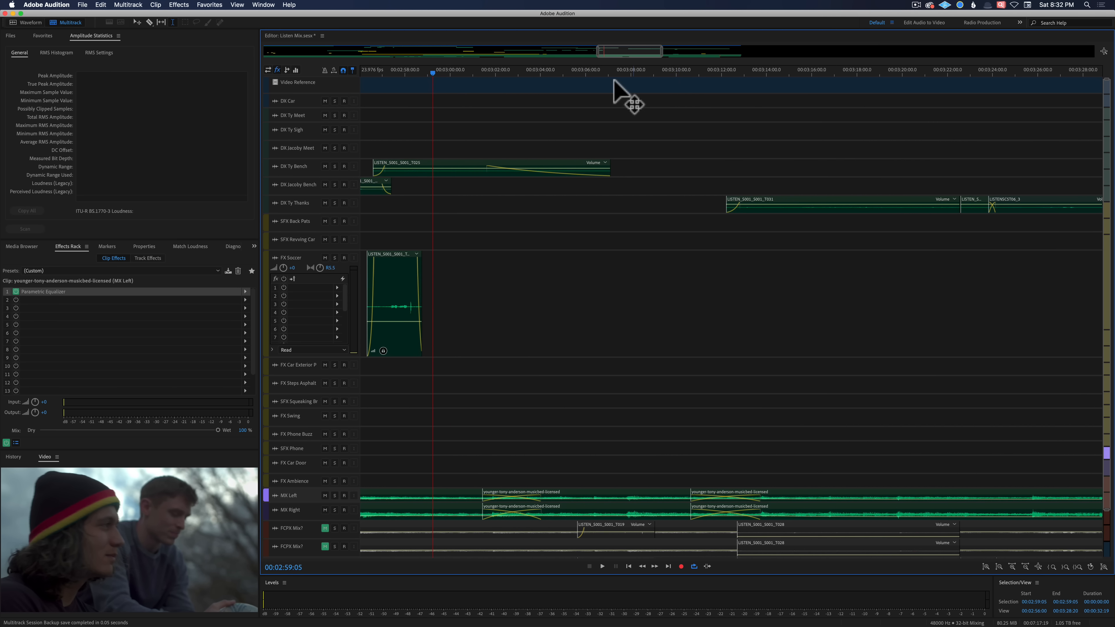
{"action": "left_click", "coordinate": [553, 74]}
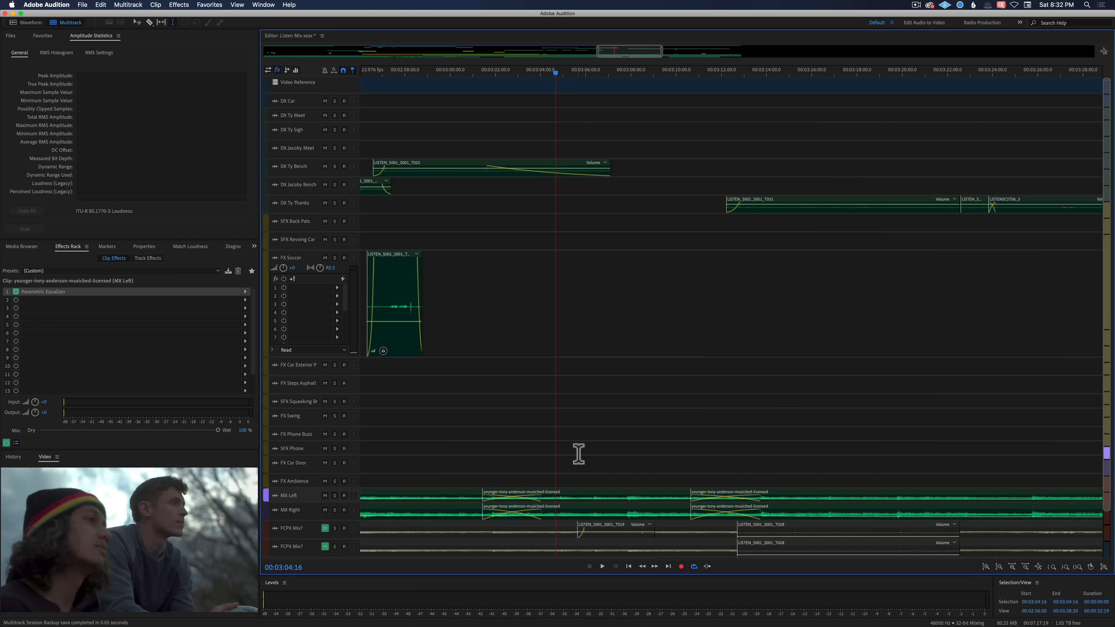
Step: Compare the clip effects on both sides of the MX Left crossfade near 00:03:11, inspecting the second clip's Parametric Equalizer, and move to 00:03:15:18
{"action": "left_click", "coordinate": [821, 499]}
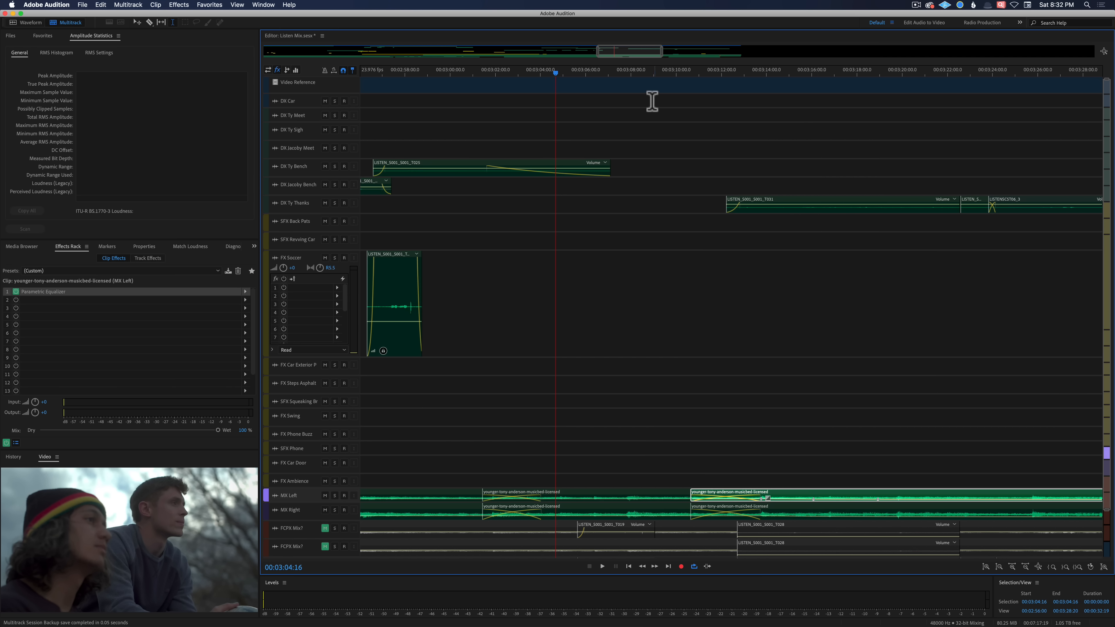
{"action": "left_click", "coordinate": [779, 73]}
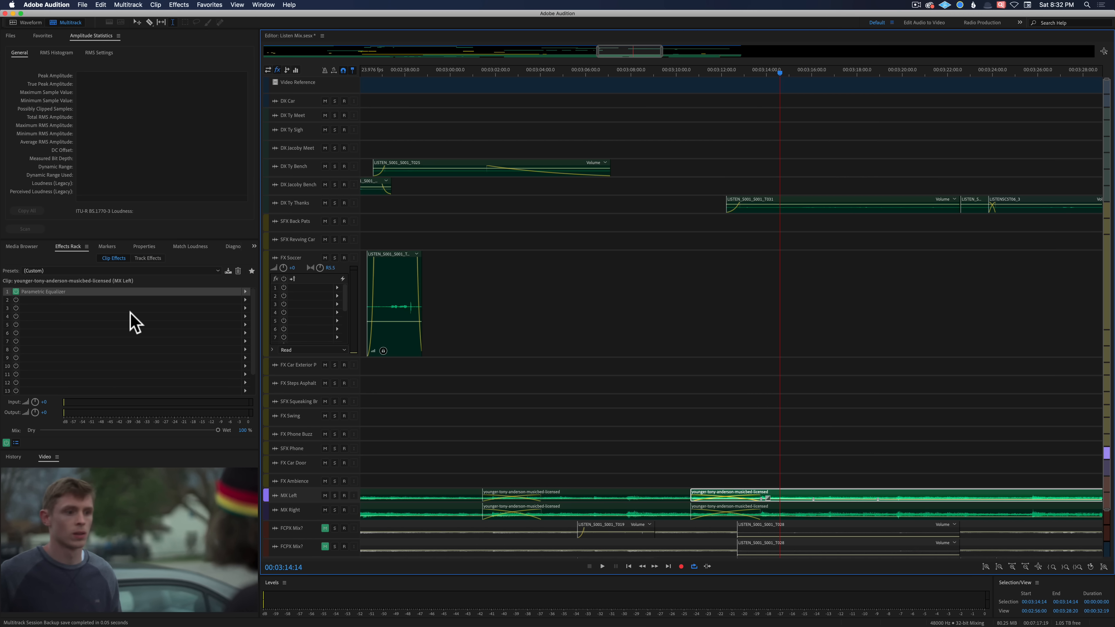
{"action": "double_click", "coordinate": [87, 292]}
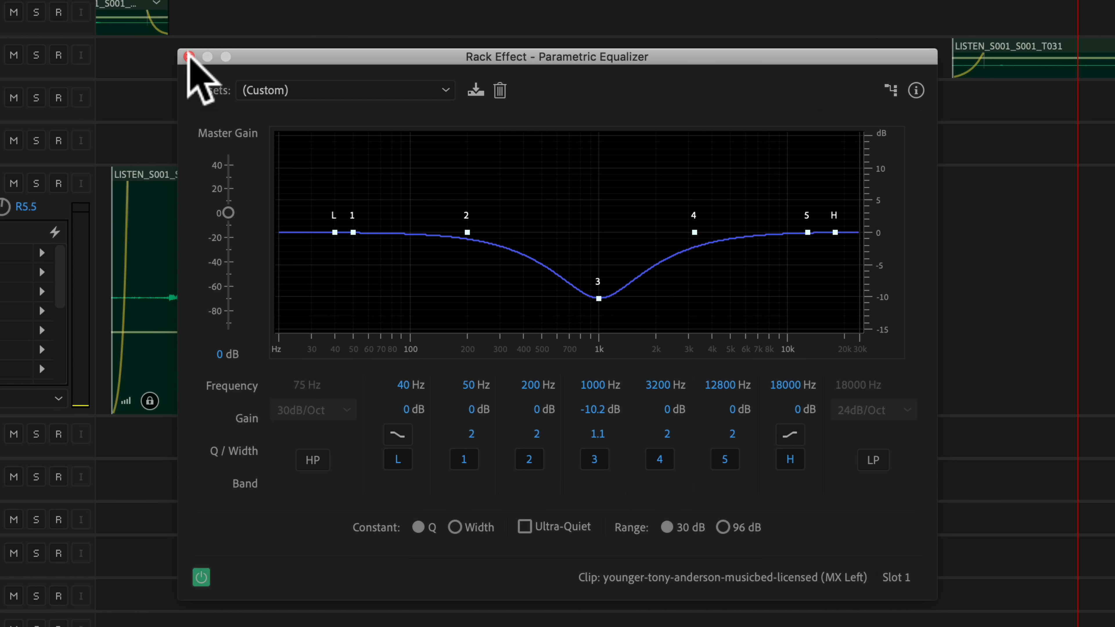
{"action": "left_click", "coordinate": [187, 56]}
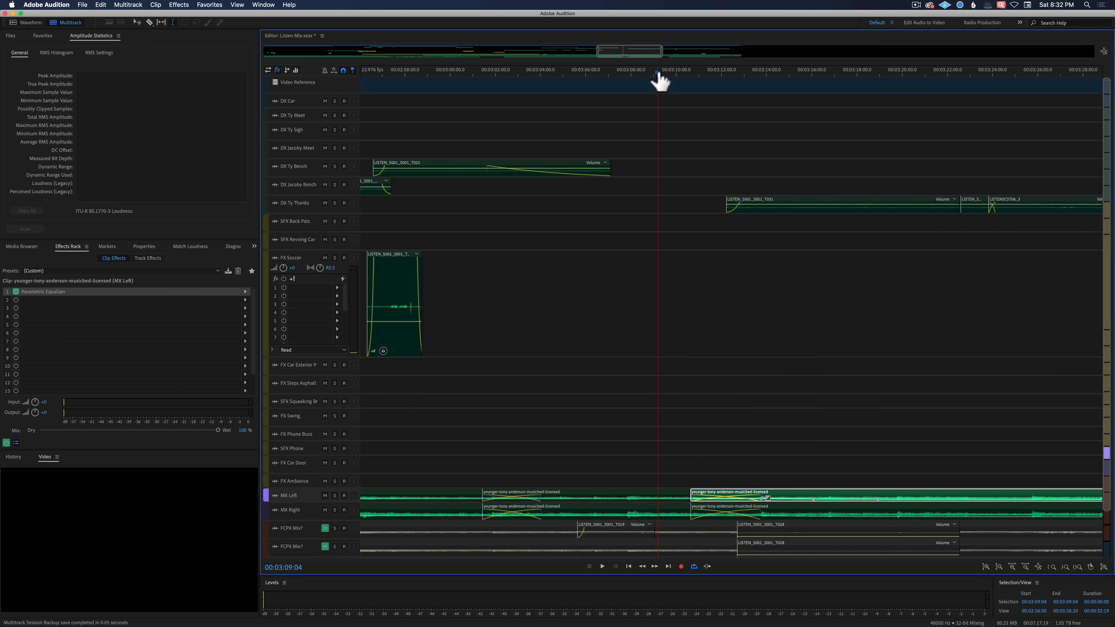
{"action": "left_click", "coordinate": [633, 492]}
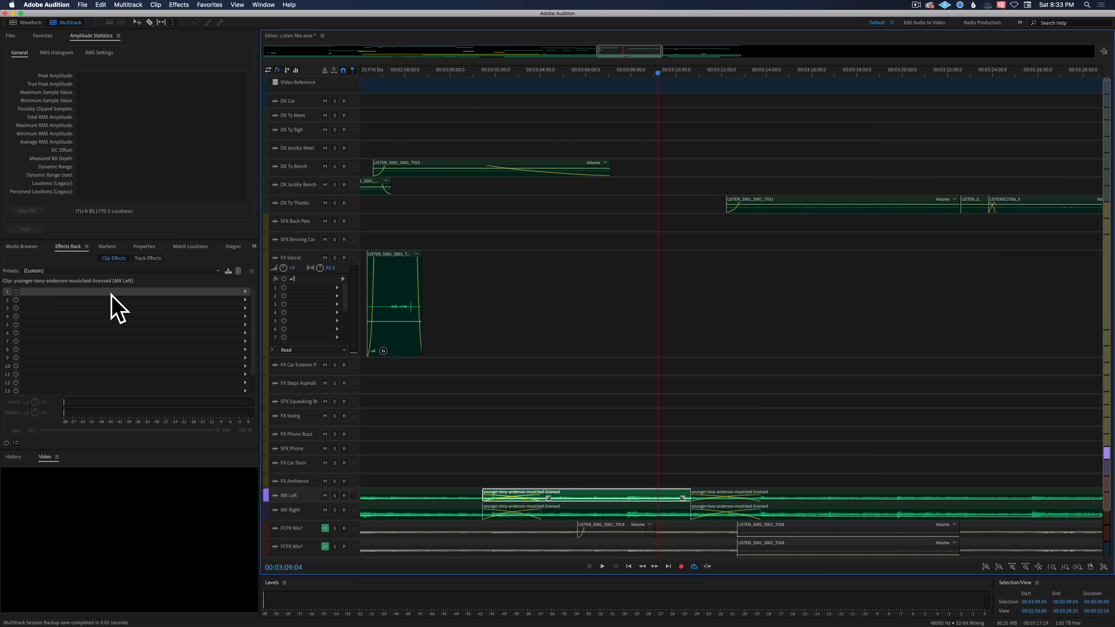
{"action": "left_click", "coordinate": [807, 73]}
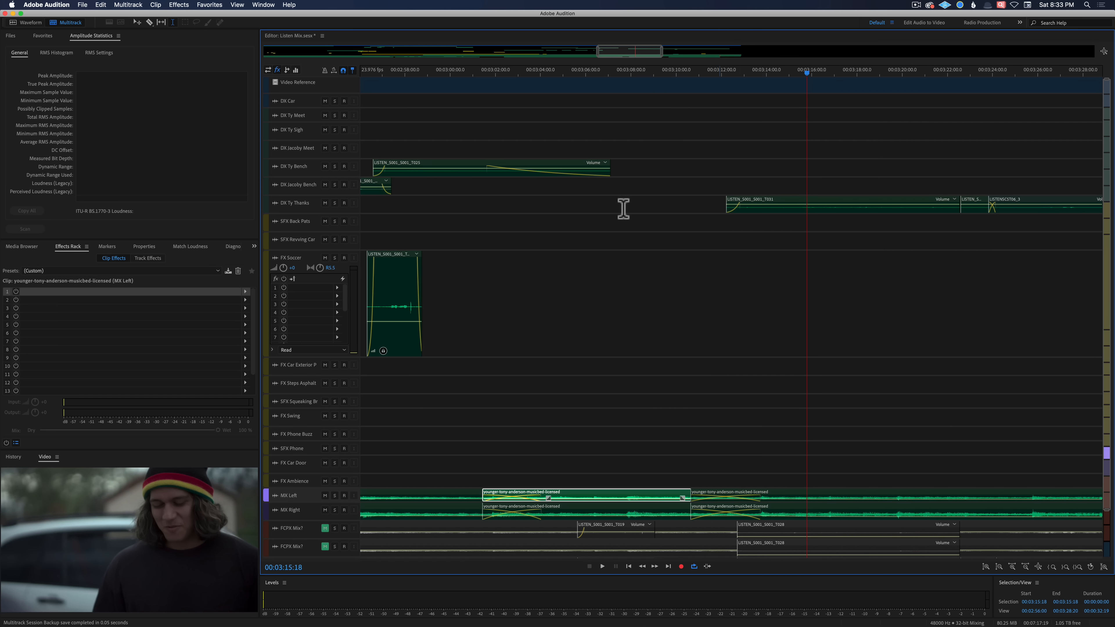
Step: Collapse the FX Soccer track and review the parked-car scene at 00:03:30:03, 00:03:29:14 and 00:03:27:20
{"action": "mouse_move", "coordinate": [625, 63]}
{"action": "left_mouse_down"}
{"action": "mouse_move", "coordinate": [625, 52]}
{"action": "mouse_move", "coordinate": [670, 51]}
{"action": "mouse_move", "coordinate": [632, 67]}
{"action": "left_mouse_up"}
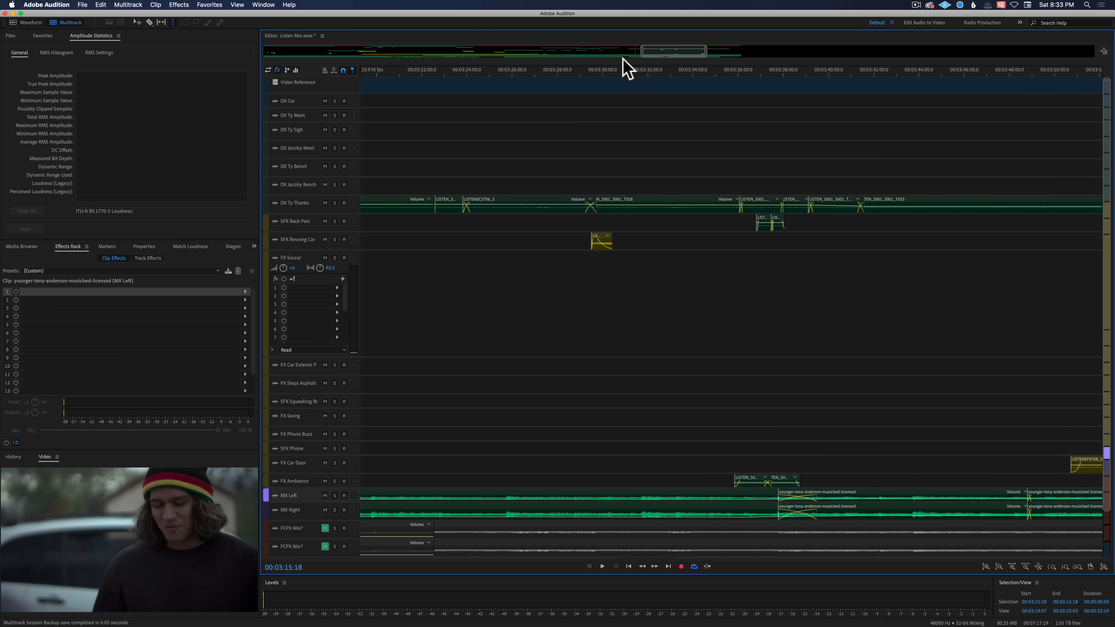
{"action": "left_click_drag", "start_coordinate": [317, 358], "coordinate": [289, 263]}
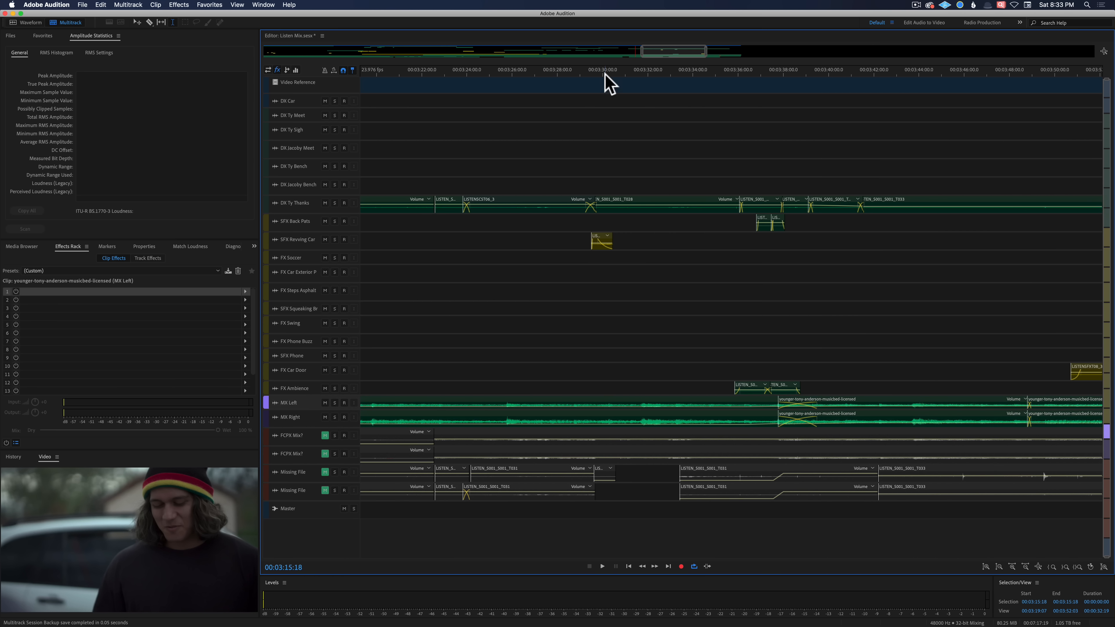
{"action": "left_click", "coordinate": [606, 72]}
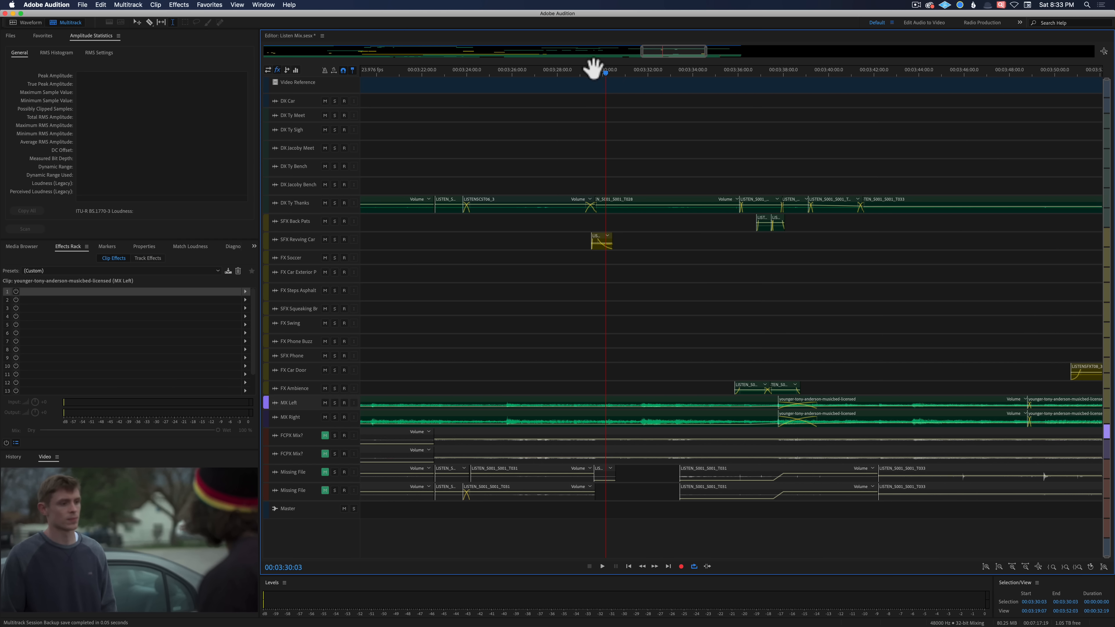
{"action": "left_click", "coordinate": [593, 70]}
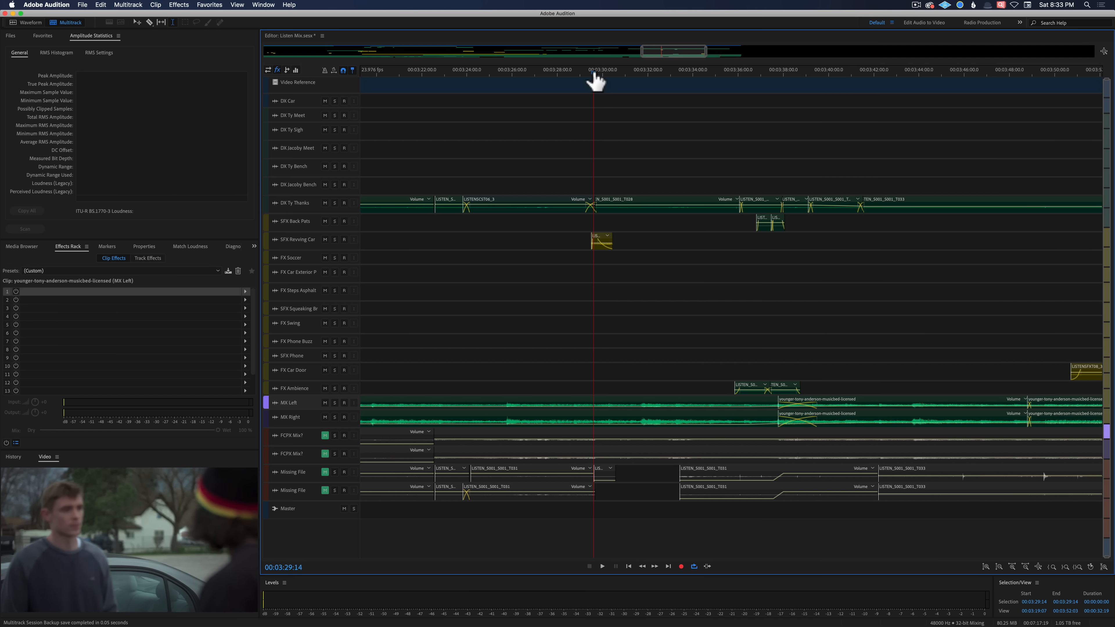
{"action": "left_click", "coordinate": [553, 70]}
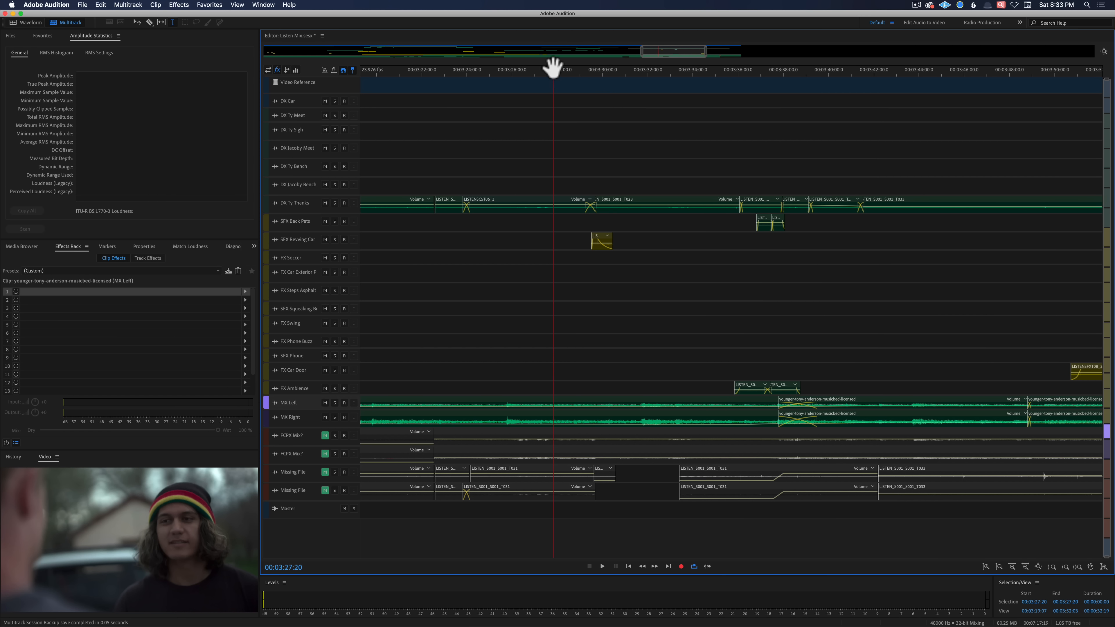
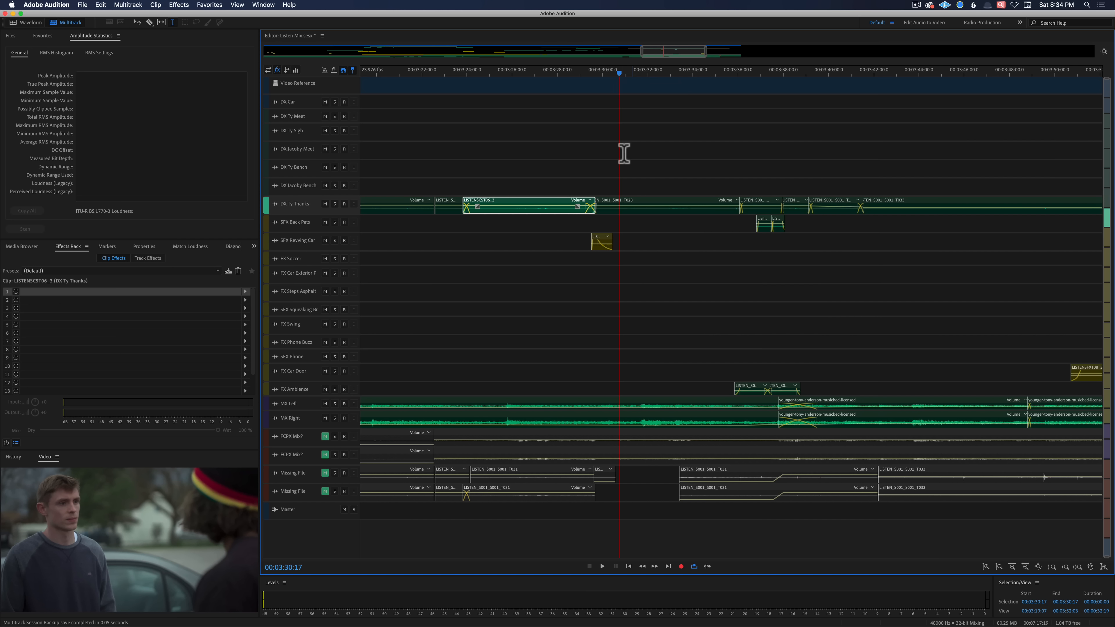
Step: Select the SFX Revving Car clip and review its placement with the playhead between 00:03:28:11 and 00:03:31:10
{"action": "left_click", "coordinate": [597, 72]}
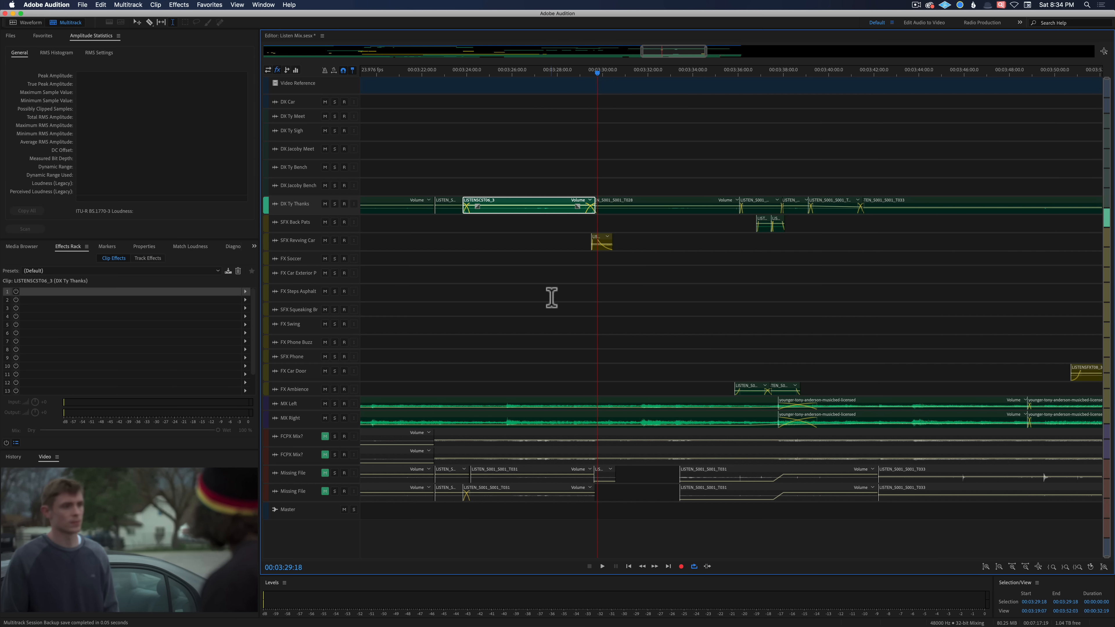
{"action": "left_click", "coordinate": [602, 245]}
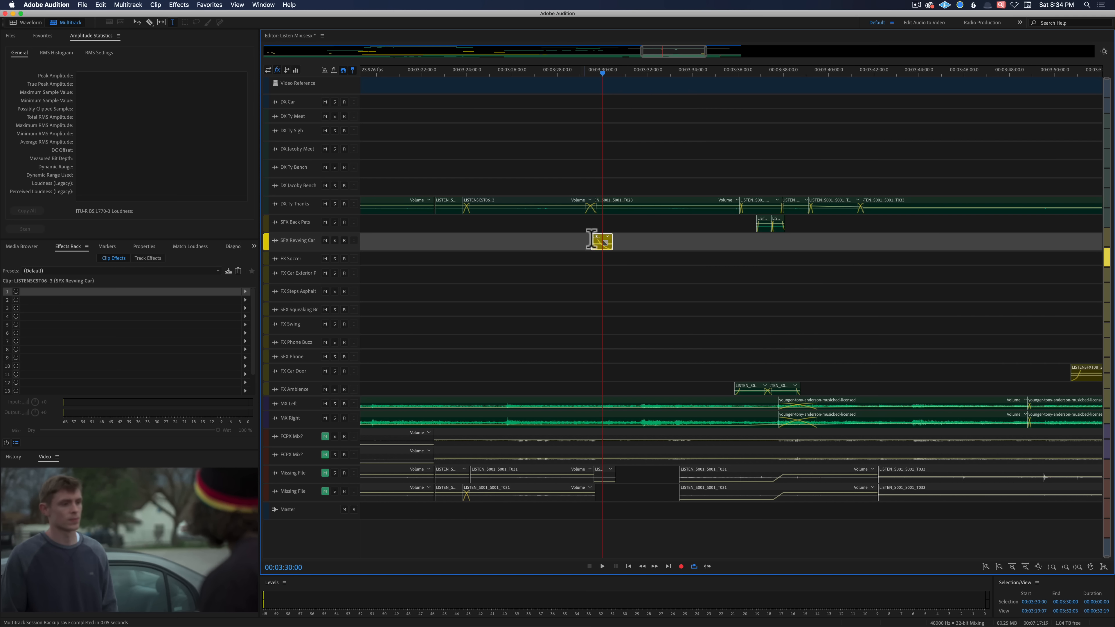
{"action": "left_click", "coordinate": [568, 73]}
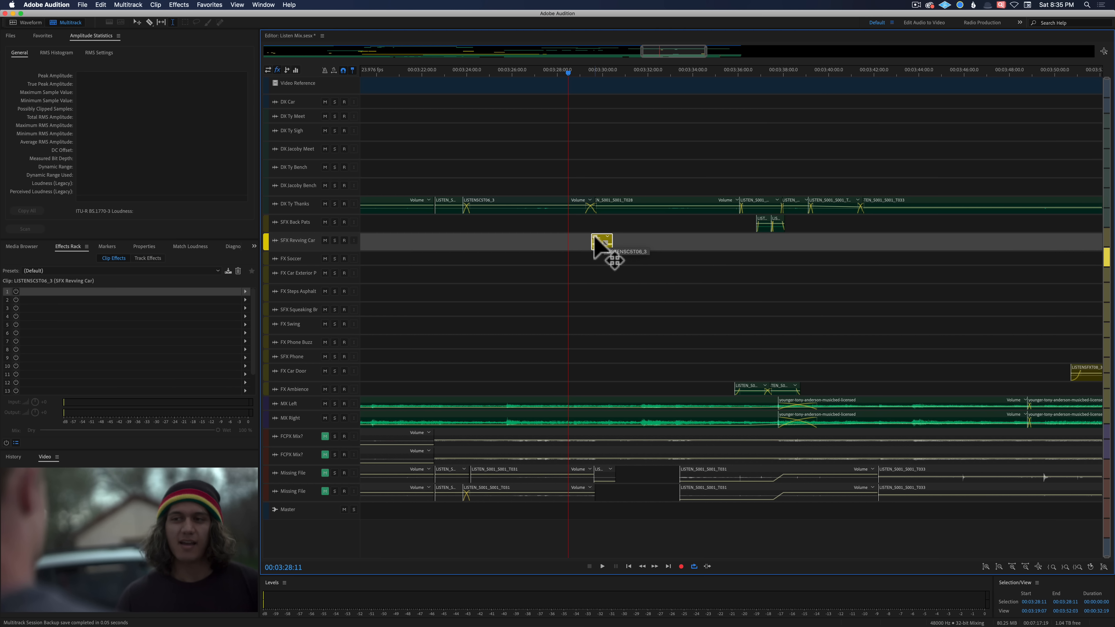
{"action": "left_click", "coordinate": [595, 74]}
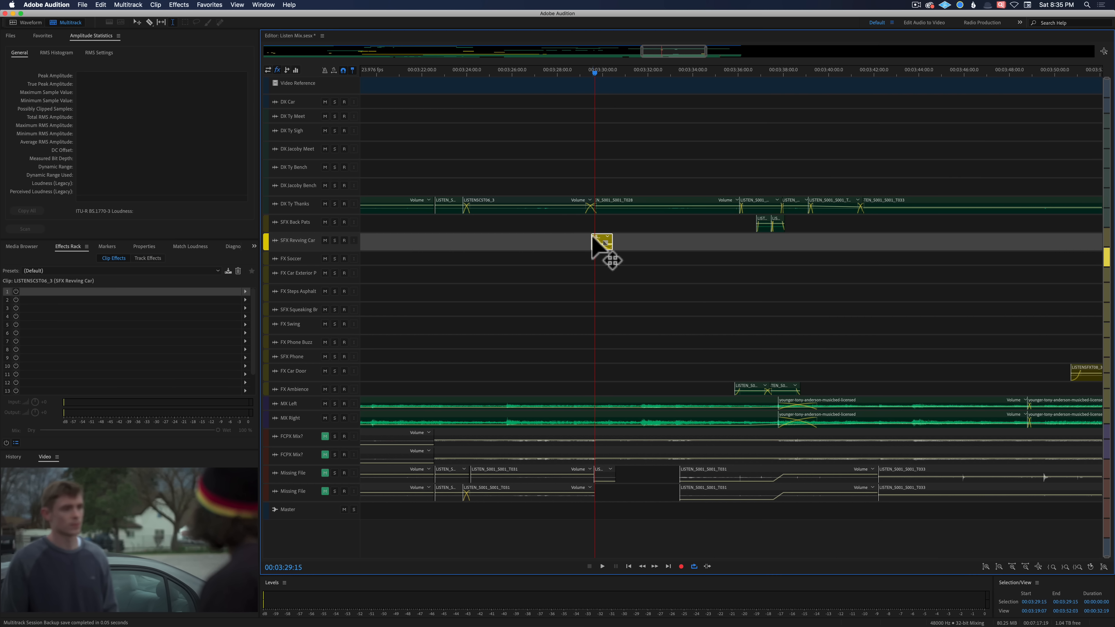
{"action": "left_click", "coordinate": [635, 76]}
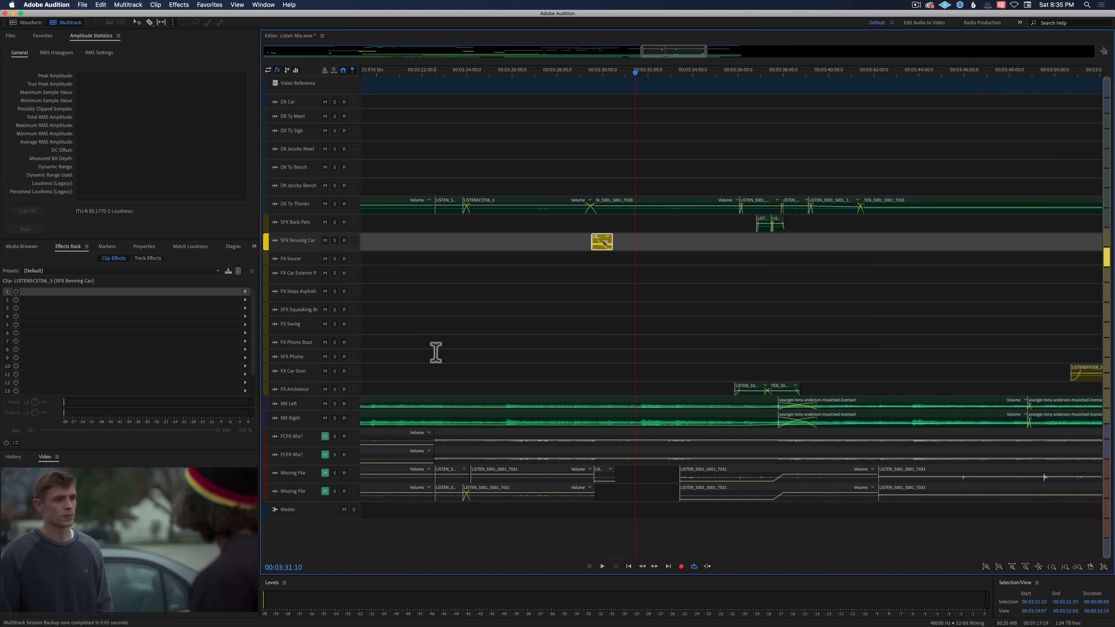
Step: Play the mix around 00:03:36:02 in short passes to listen to the FX Ambience clips under the dialogue
{"action": "left_click", "coordinate": [742, 82]}
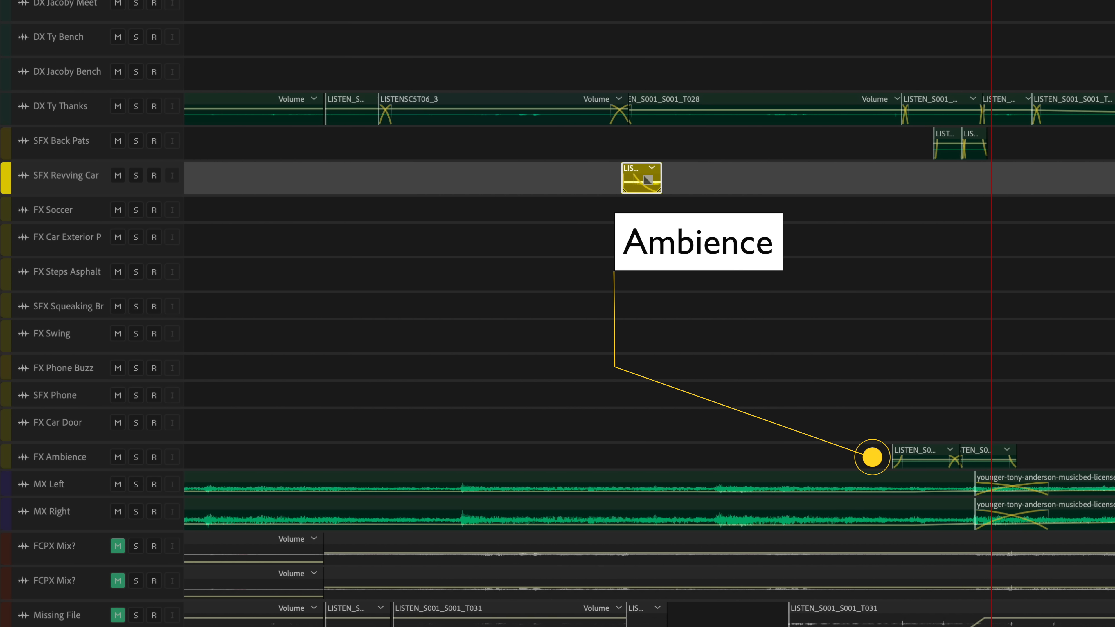
{"action": "key", "text": "space"}
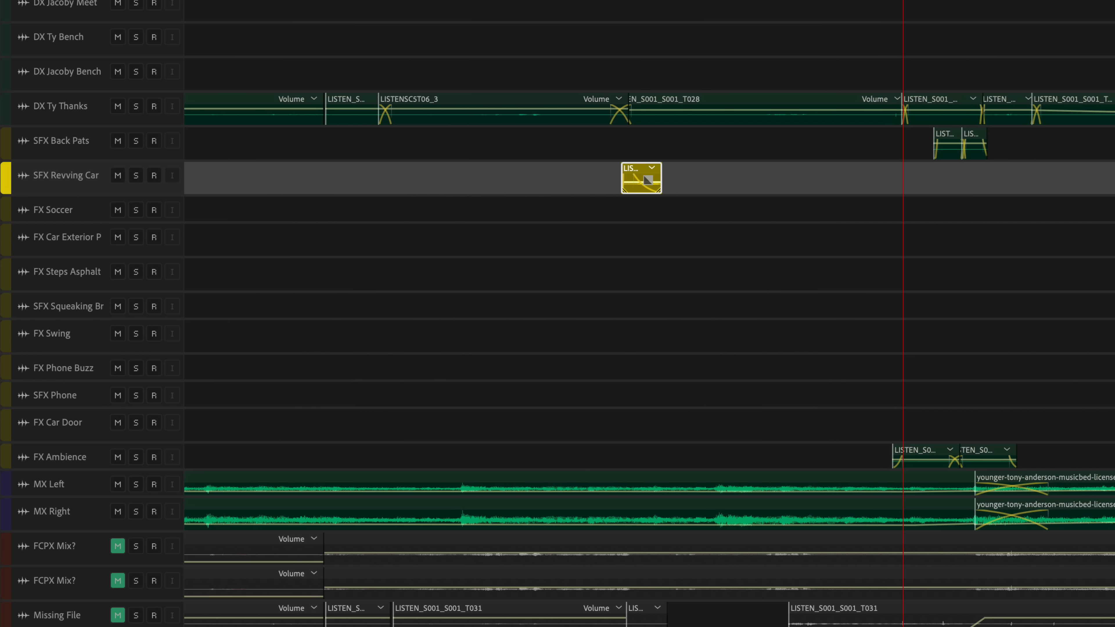
{"action": "key", "text": "space"}
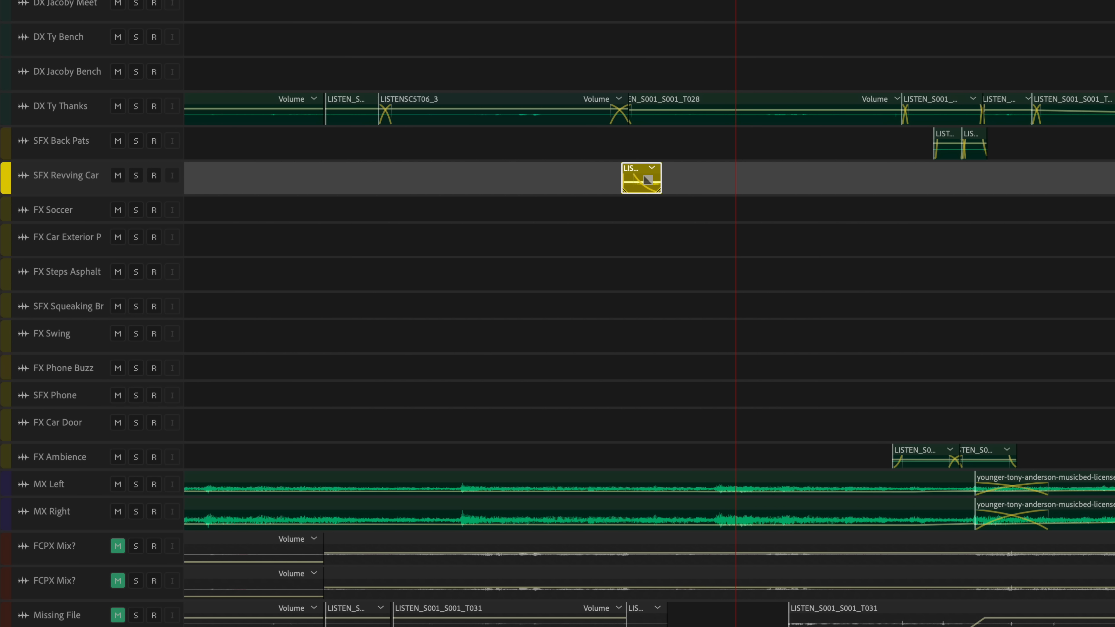
{"action": "key", "text": "space"}
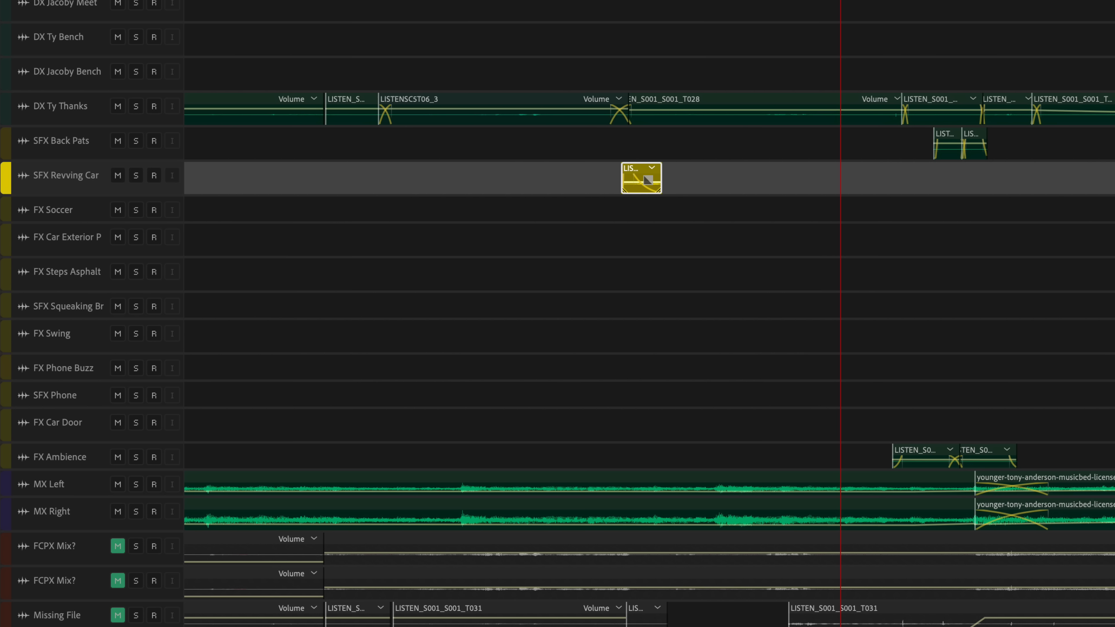
{"action": "key", "text": "space"}
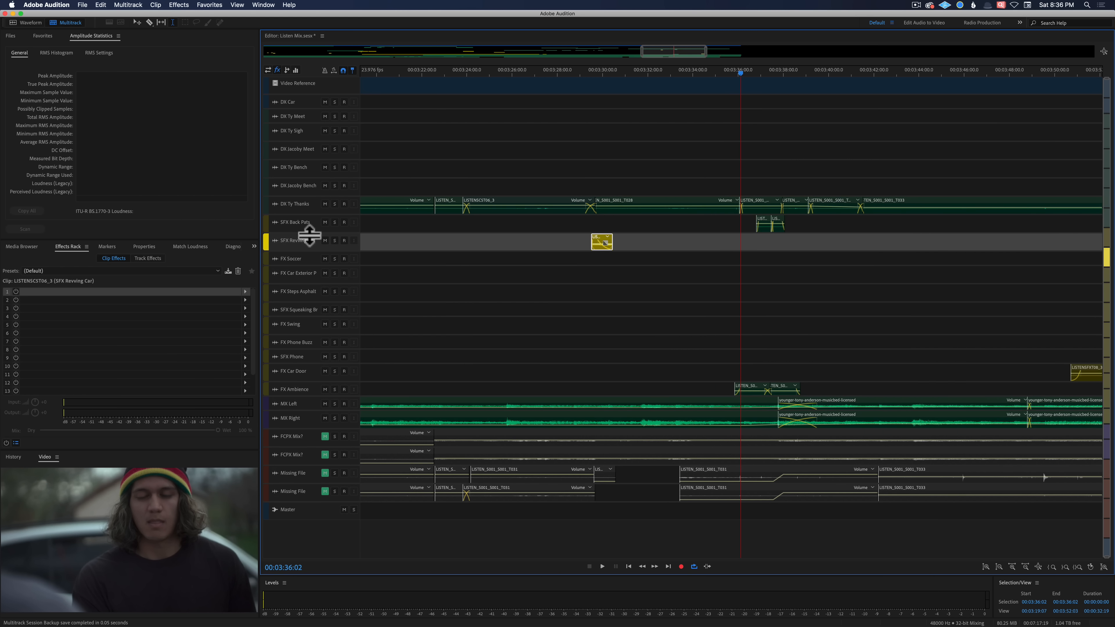
Step: Enlarge the SFX Back Pats track and step the playhead between 00:03:36:22 and 00:03:40:04 to review the hug against its clips
{"action": "left_click_drag", "start_coordinate": [279, 224], "coordinate": [273, 260]}
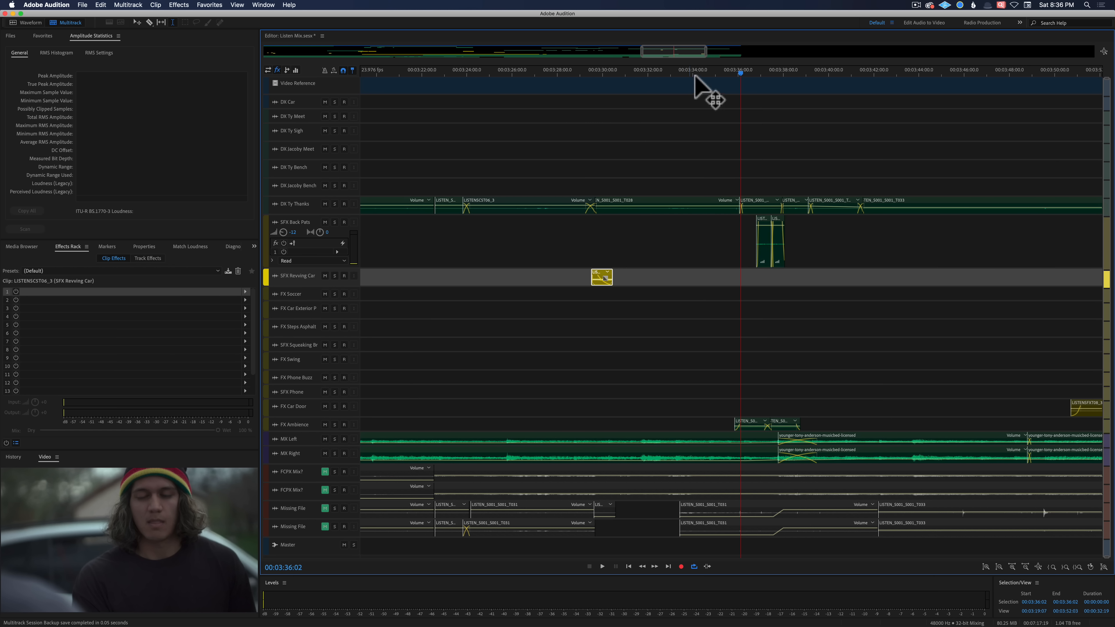
{"action": "left_click", "coordinate": [763, 71]}
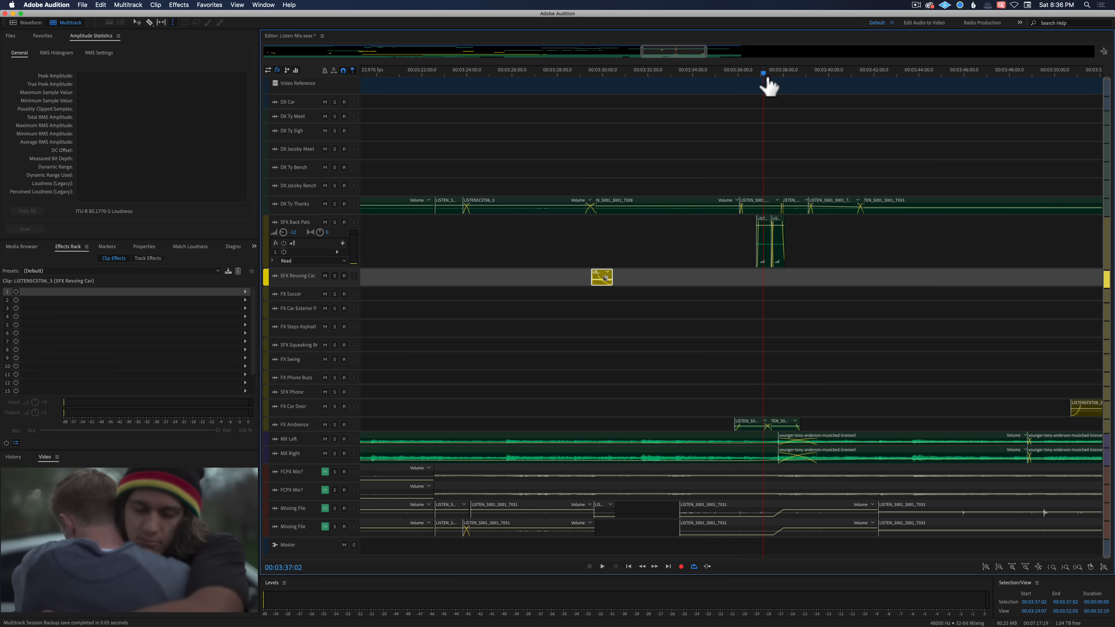
{"action": "left_click", "coordinate": [780, 75]}
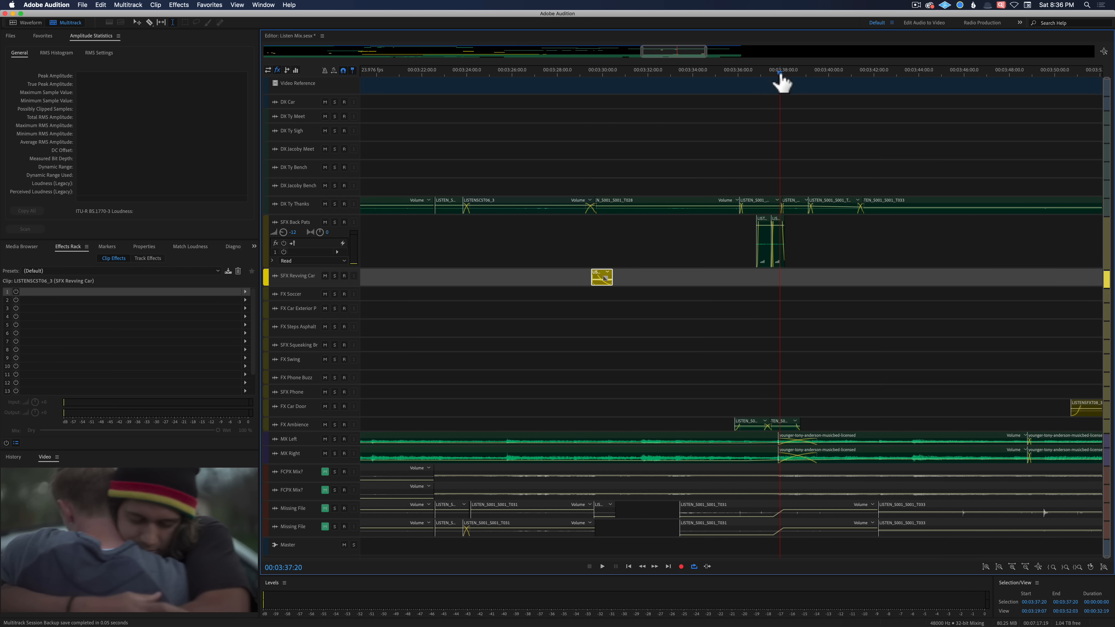
{"action": "left_click", "coordinate": [759, 73]}
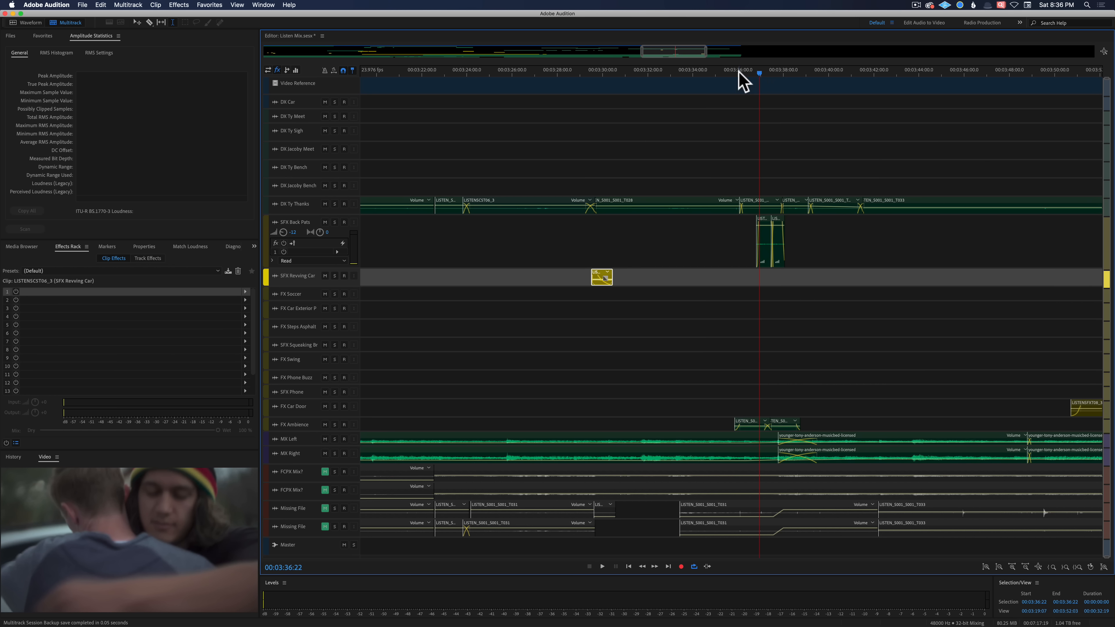
{"action": "left_click", "coordinate": [766, 74]}
{"action": "left_click", "coordinate": [776, 73]}
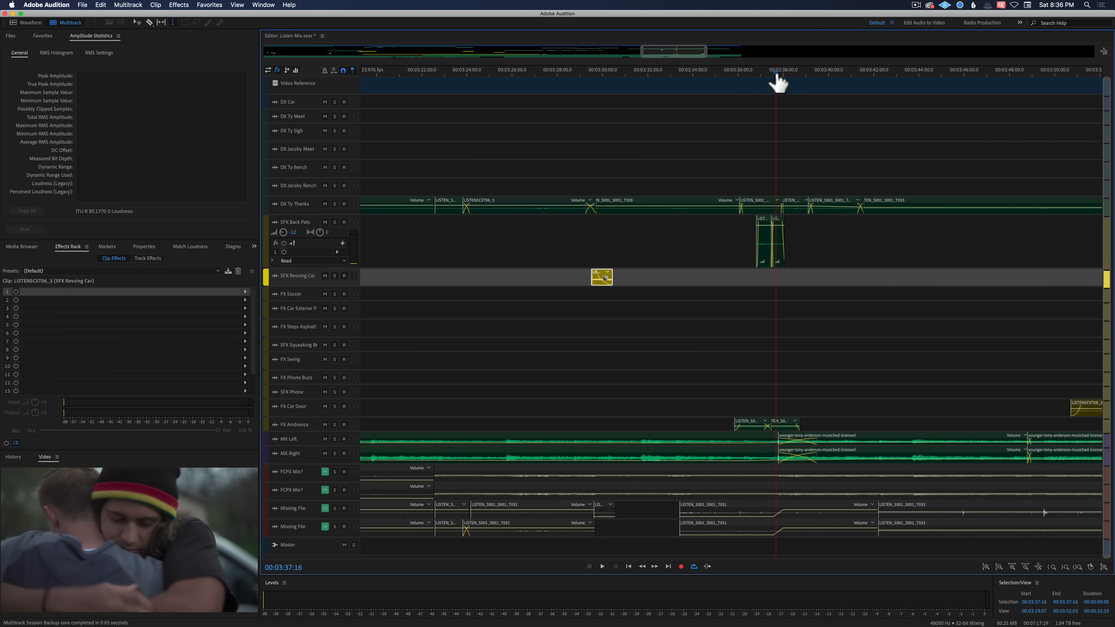
{"action": "left_click", "coordinate": [786, 74]}
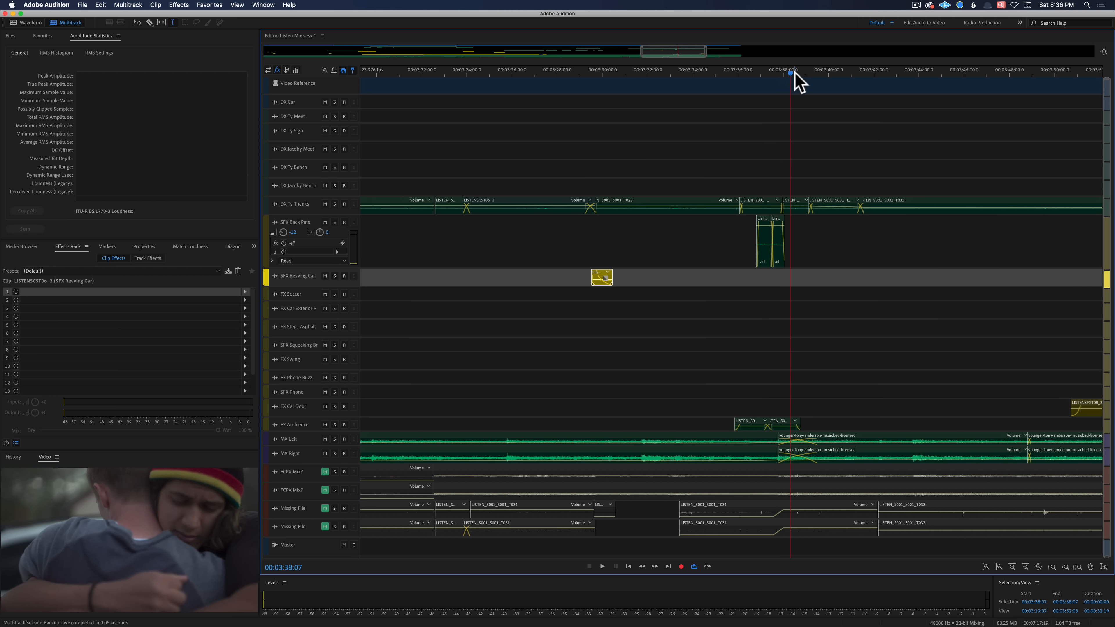
{"action": "left_click", "coordinate": [798, 74]}
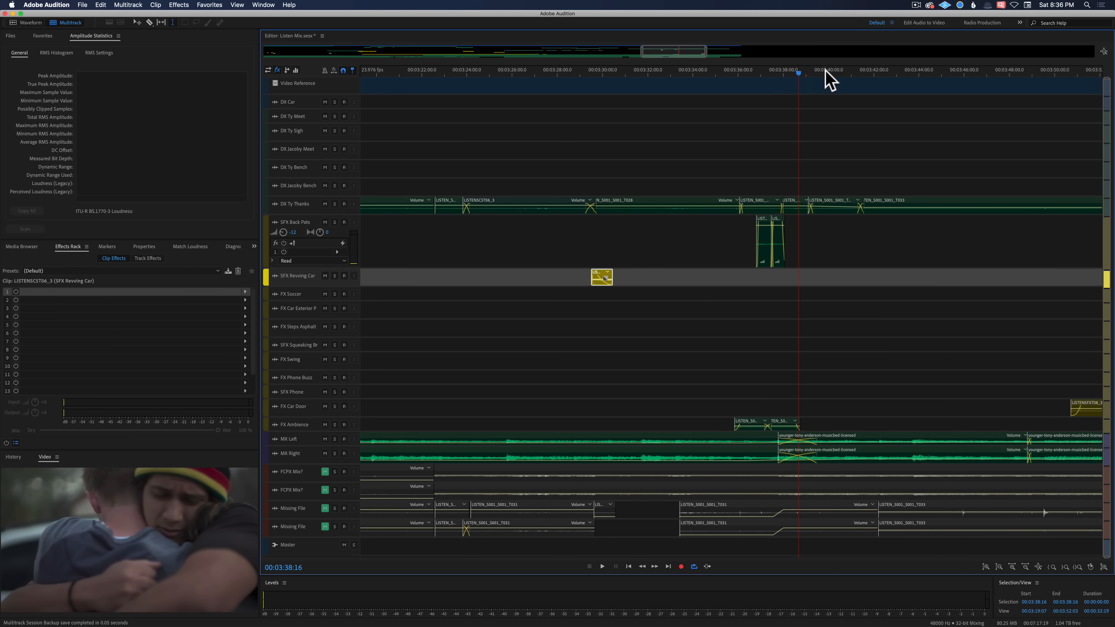
{"action": "left_click", "coordinate": [833, 74]}
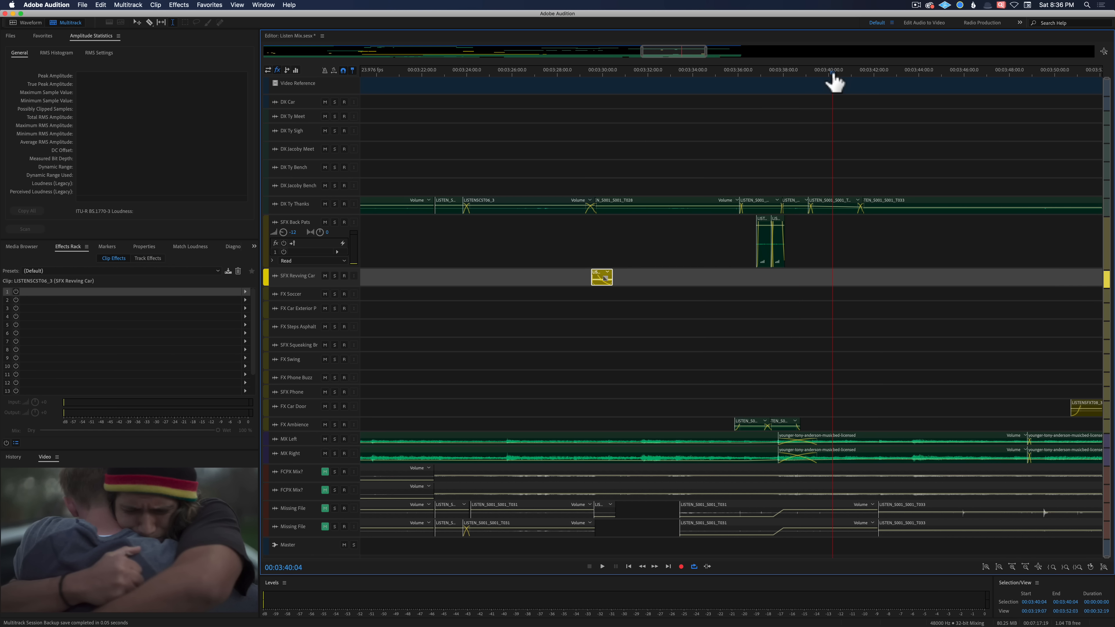
Step: Review the hug scene between 00:03:37:00 and 00:03:42:03, and select the MX Left music clip at 00:03:45:11
{"action": "left_click", "coordinate": [761, 73]}
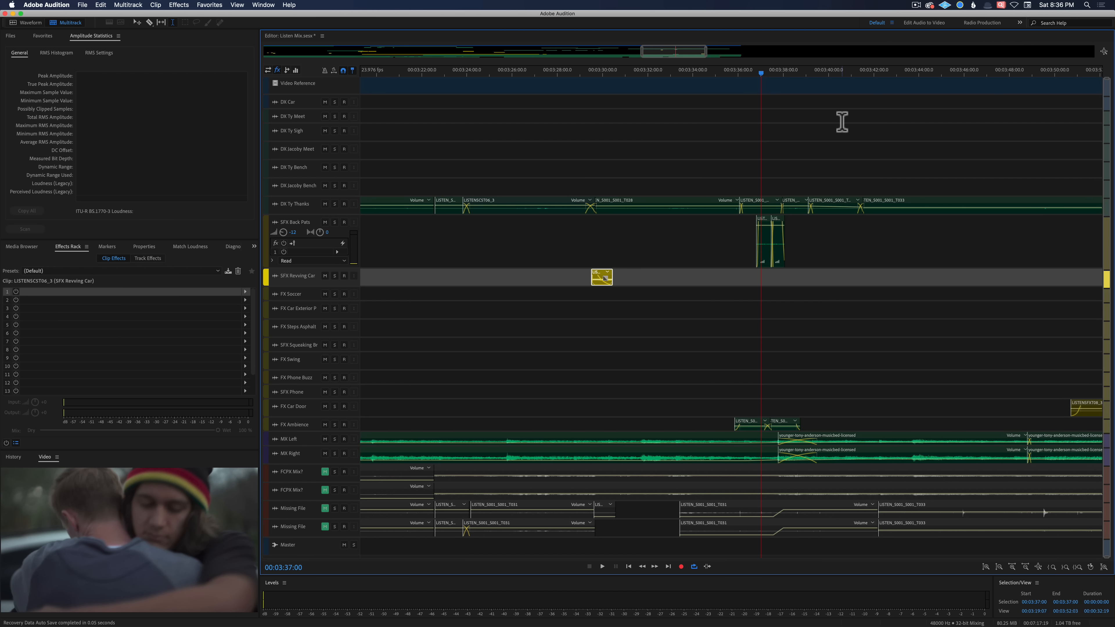
{"action": "left_click", "coordinate": [797, 74]}
{"action": "left_click", "coordinate": [834, 74]}
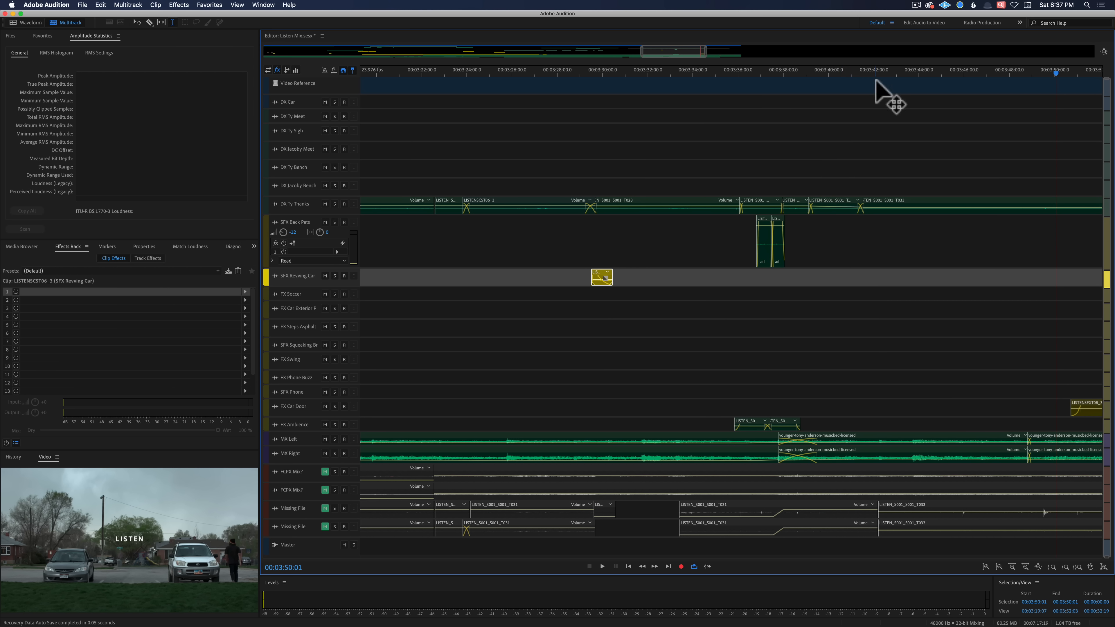
{"action": "left_click", "coordinate": [875, 81]}
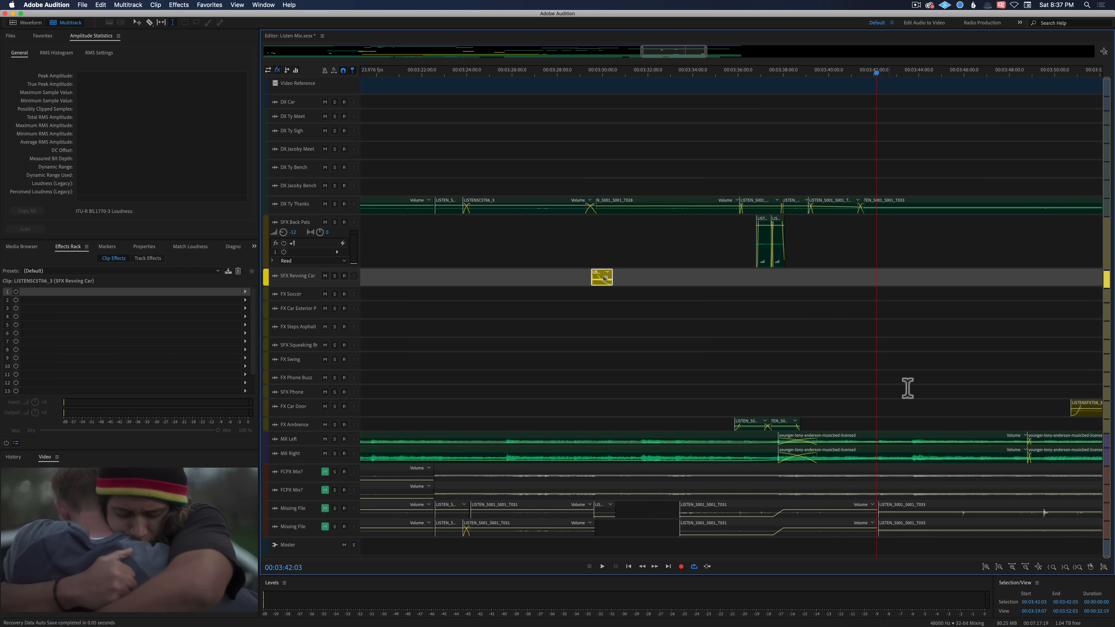
{"action": "left_click", "coordinate": [952, 439]}
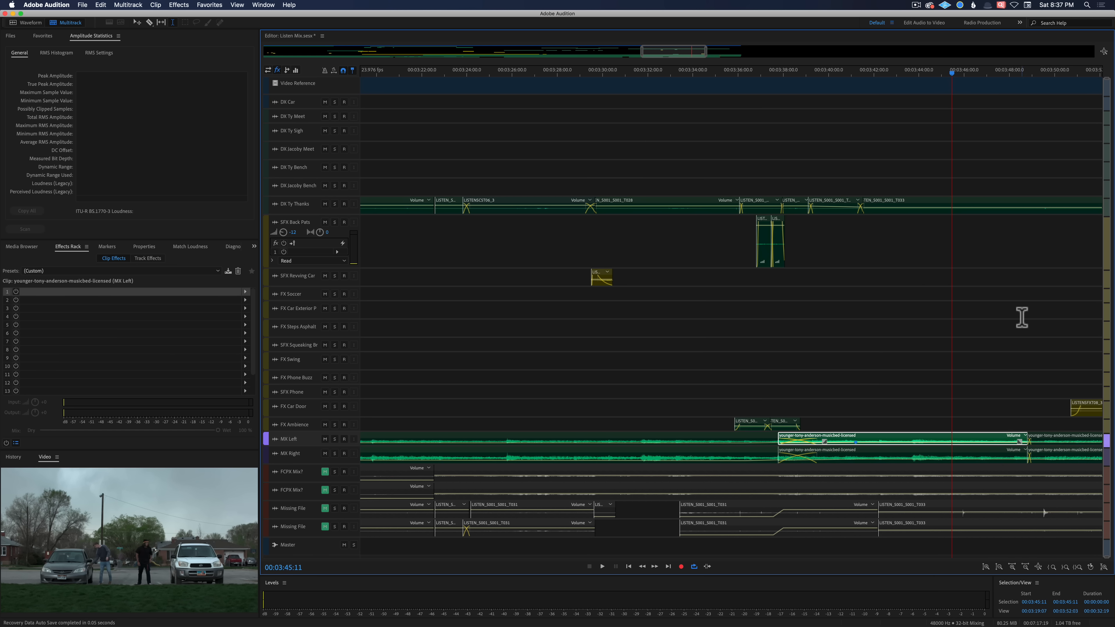
Step: Step the playhead from 00:03:50:03 through 00:03:51:20 and 00:03:57:16 to 00:04:01:03 to review the FX Car Door clip and closing fades
{"action": "left_click", "coordinate": [1057, 71]}
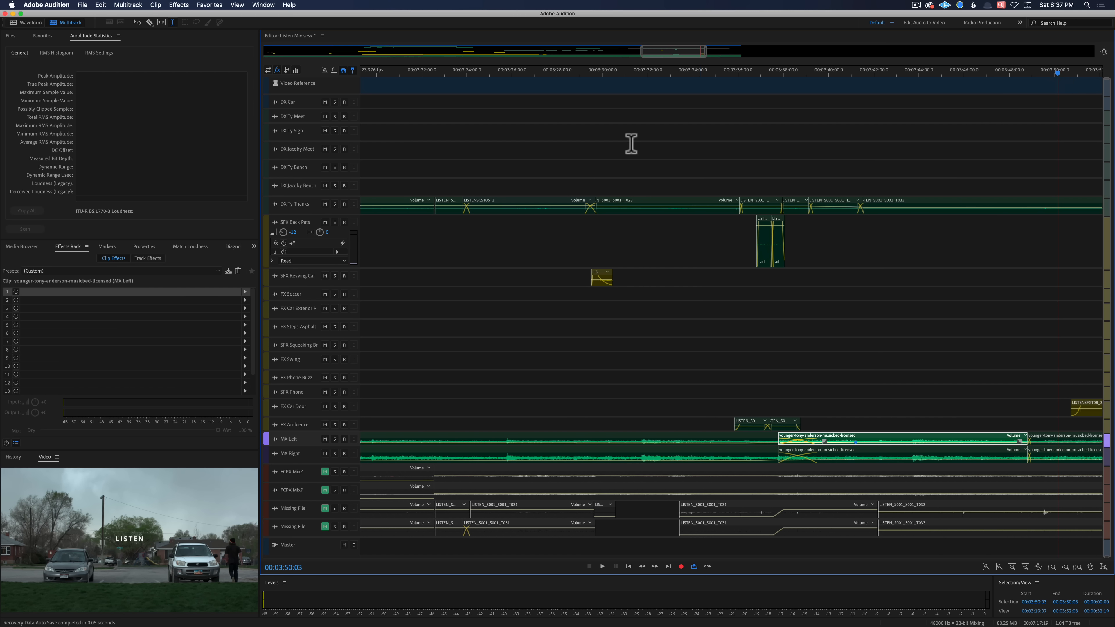
{"action": "left_click_drag", "start_coordinate": [659, 48], "coordinate": [702, 48]}
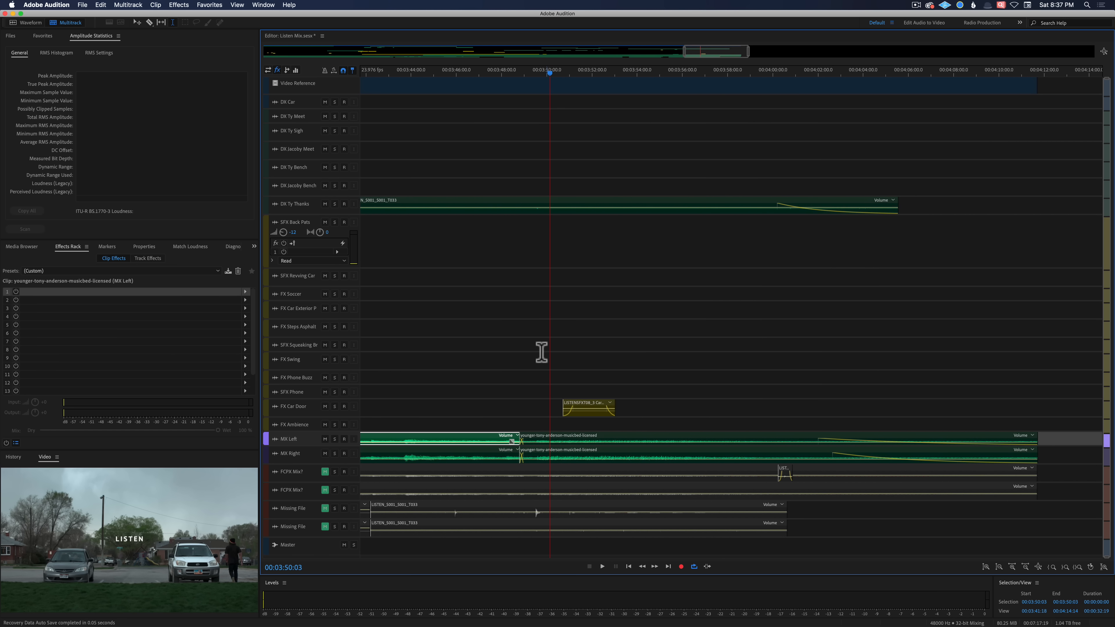
{"action": "left_click", "coordinate": [588, 71]}
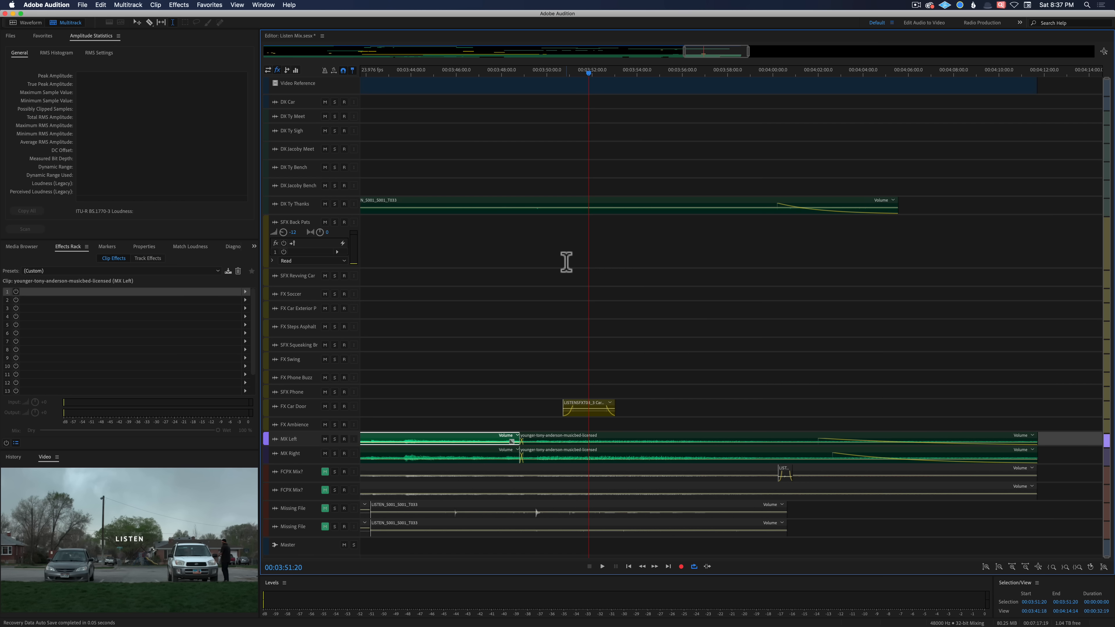
{"action": "left_click", "coordinate": [721, 73]}
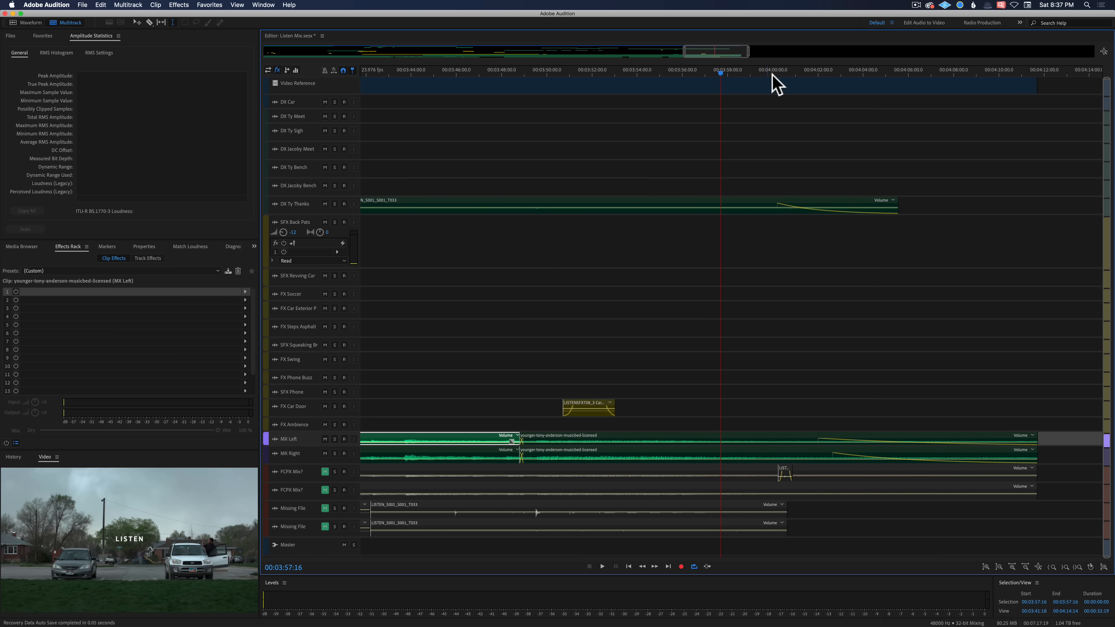
{"action": "left_click", "coordinate": [797, 73]}
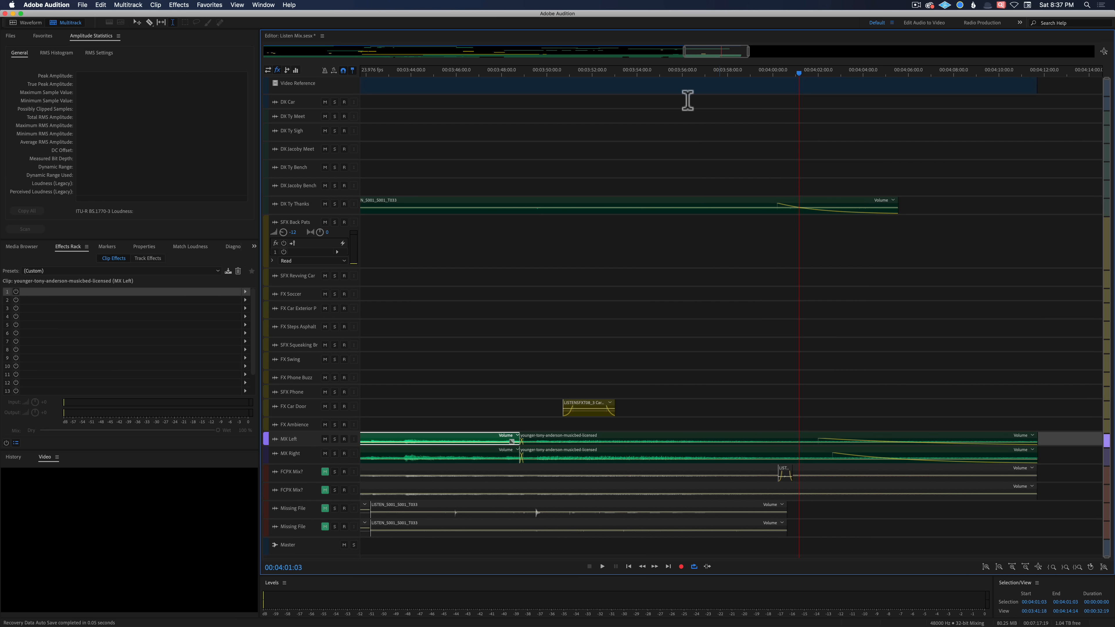
Step: Return to the start of the session and review the opening car scene between 00:00:00:23 and 00:00:13:18
{"action": "left_click_drag", "start_coordinate": [709, 51], "coordinate": [252, 48]}
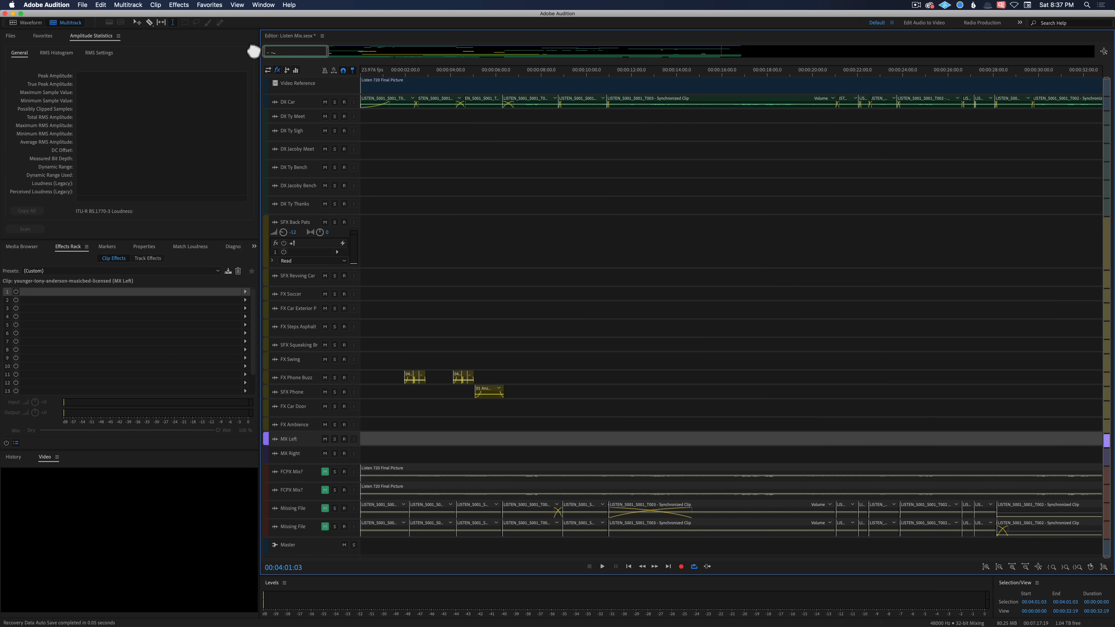
{"action": "left_click", "coordinate": [382, 72]}
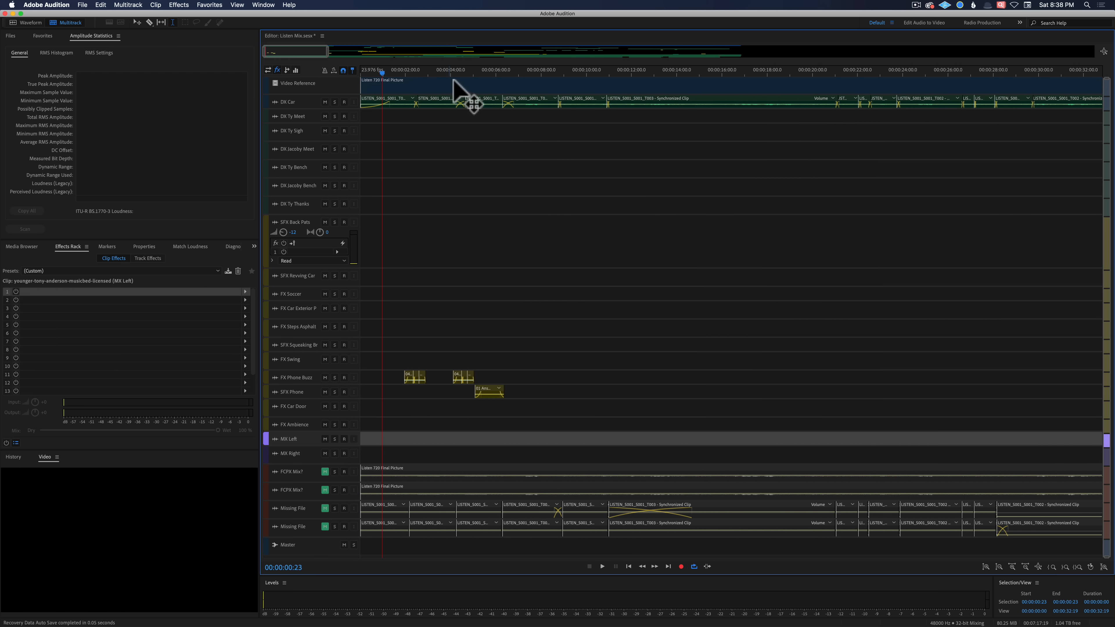
{"action": "left_click", "coordinate": [502, 73]}
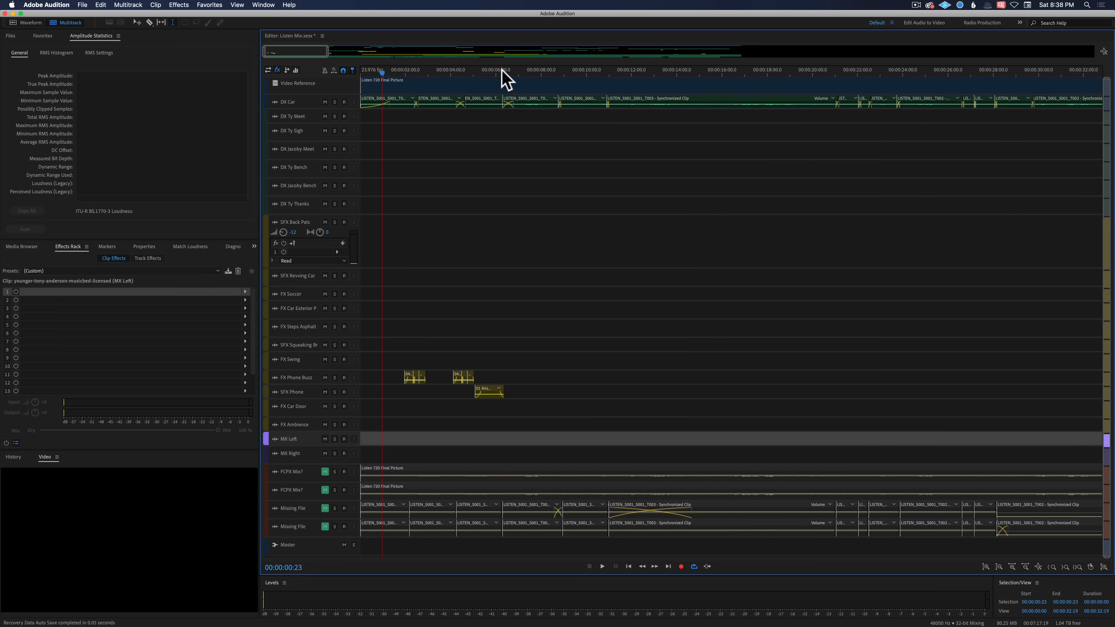
{"action": "left_click", "coordinate": [671, 71]}
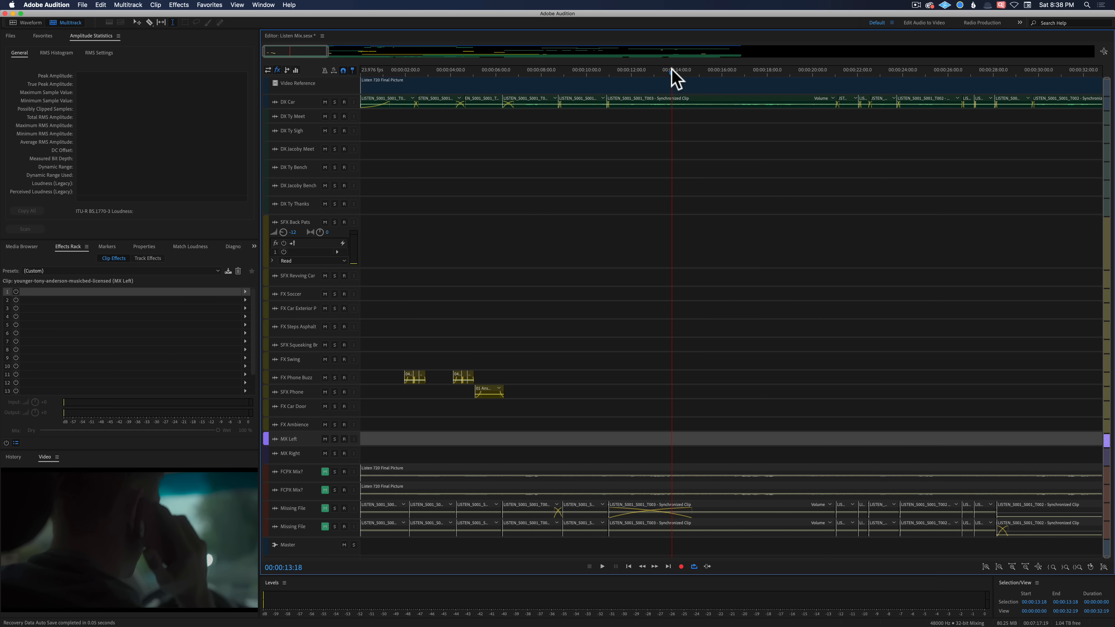